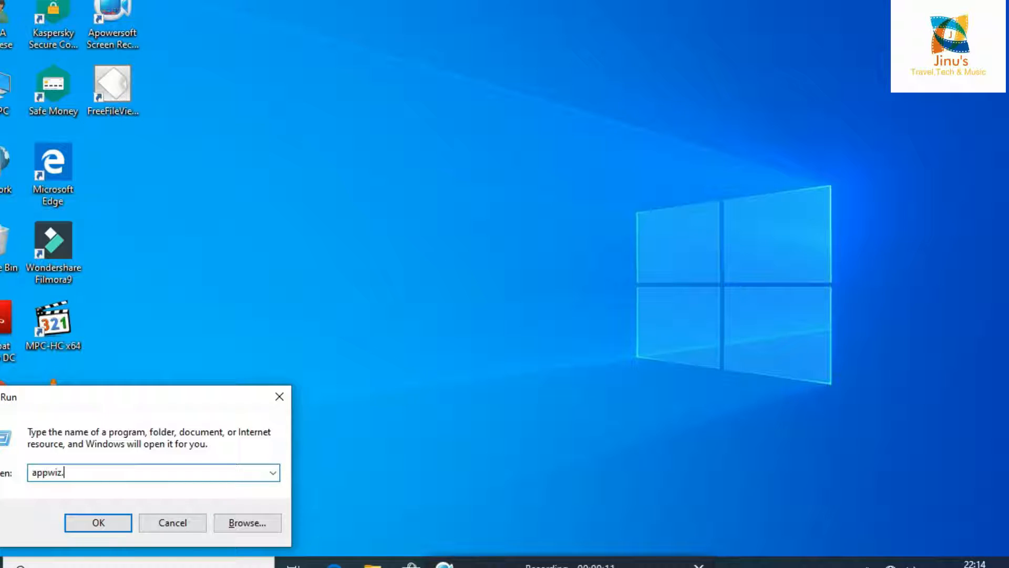
- Run appwiz.cpl and open the 'Turn Windows features on or off' list
key(Return)
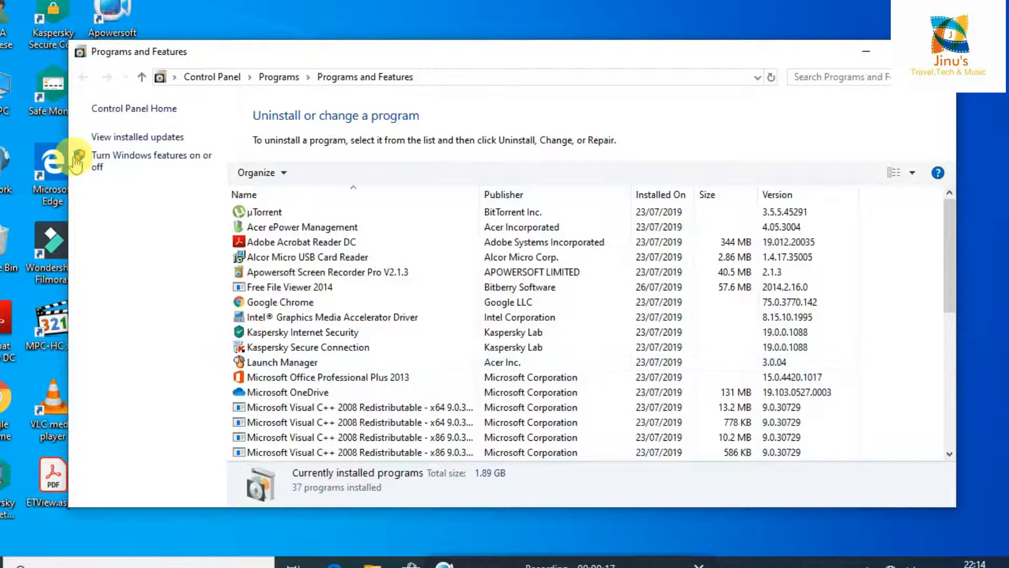
click(155, 166)
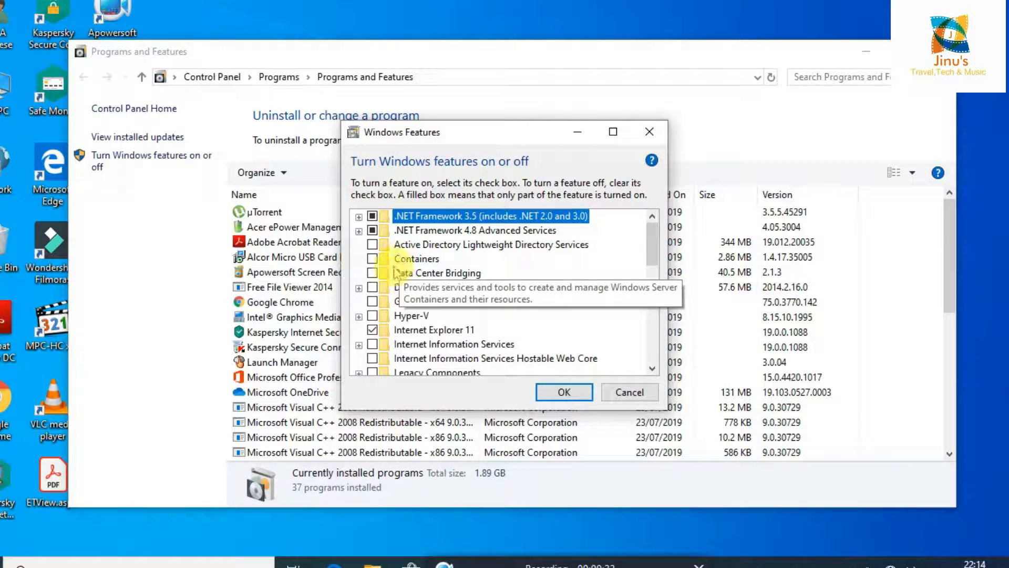
- Tick Hyper-V in Windows Features and confirm so the feature gets installed
click(373, 315)
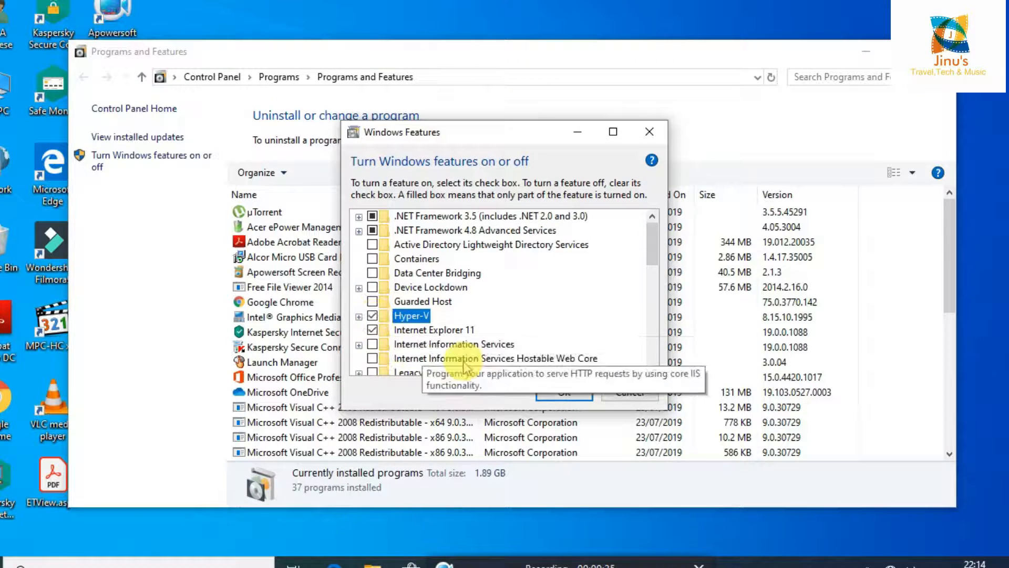
click(552, 394)
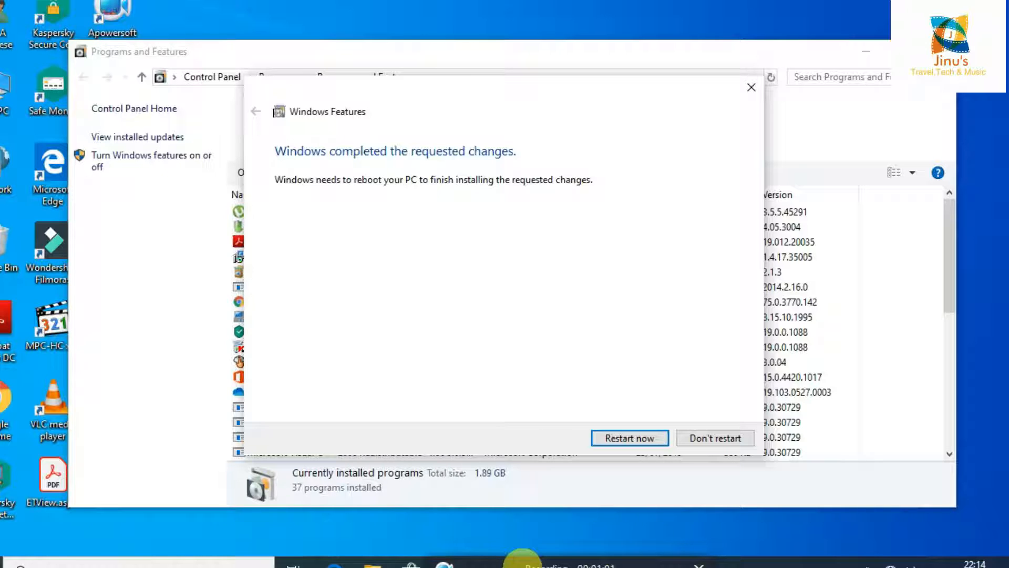
click(523, 566)
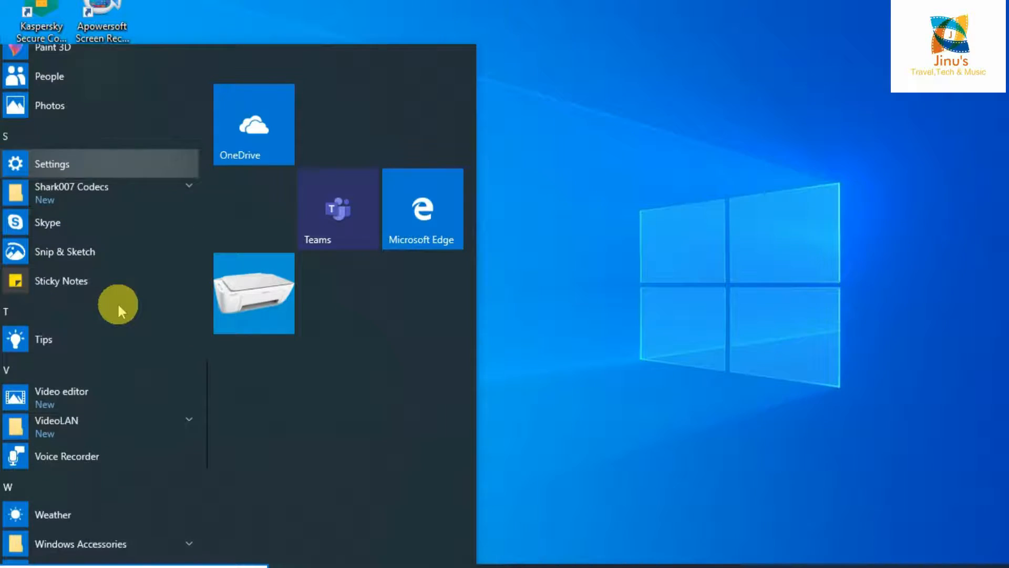
- Launch Hyper-V Manager from Windows Administrative Tools, maximize it, and select the local host
scroll(118, 302, down, 4)
scroll(118, 301, down, 3)
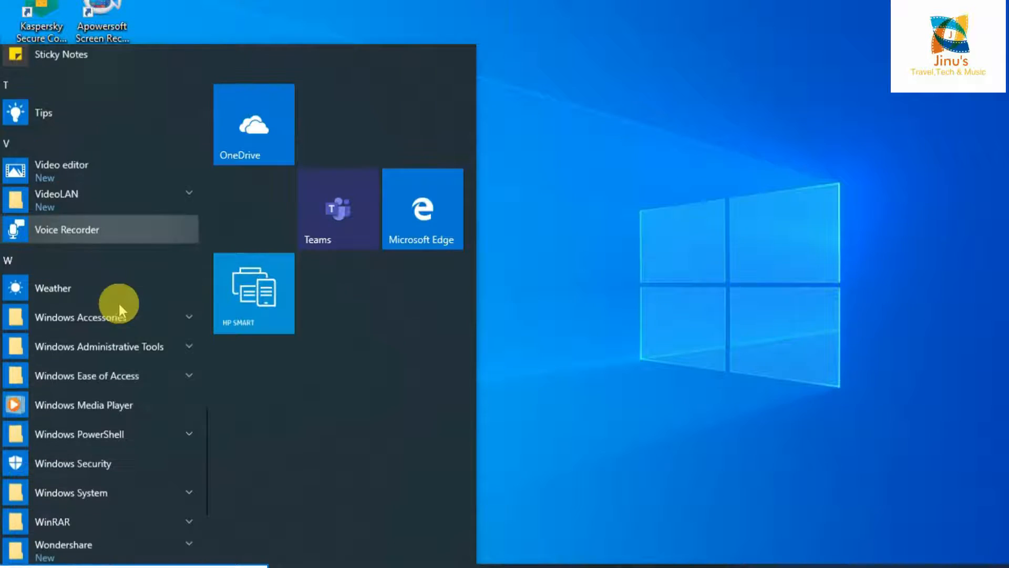
click(155, 335)
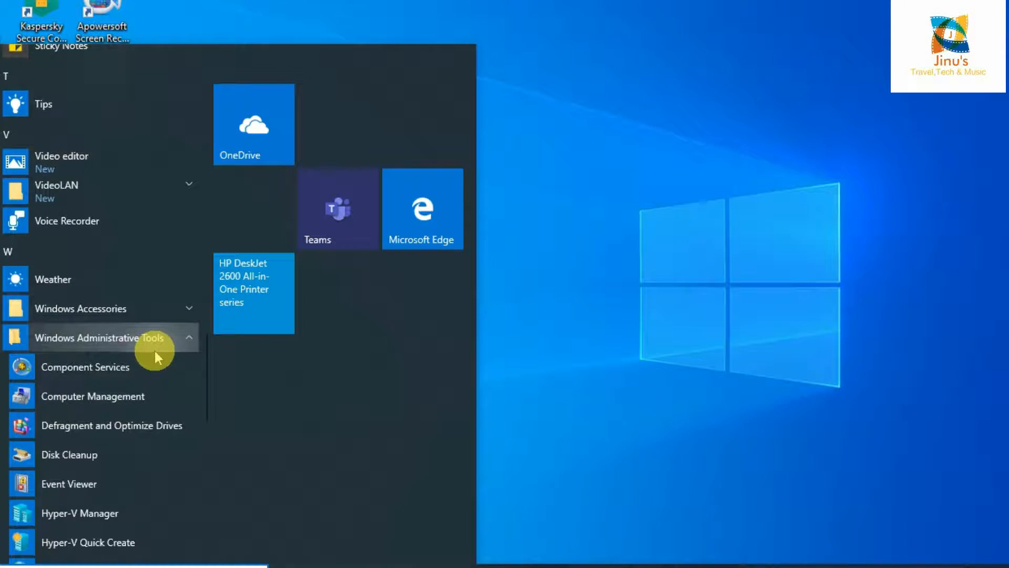
scroll(131, 384, down, 3)
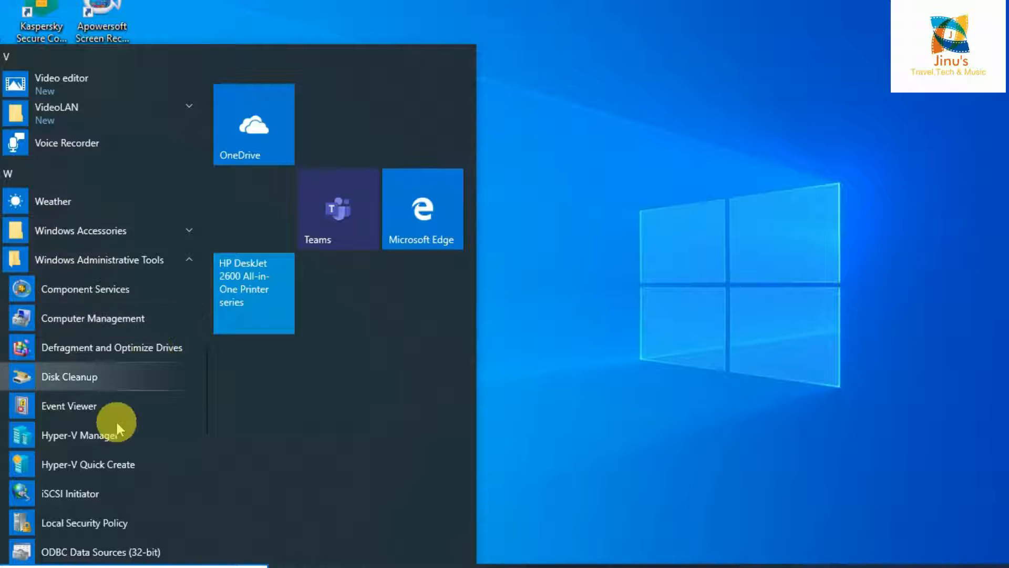
click(90, 447)
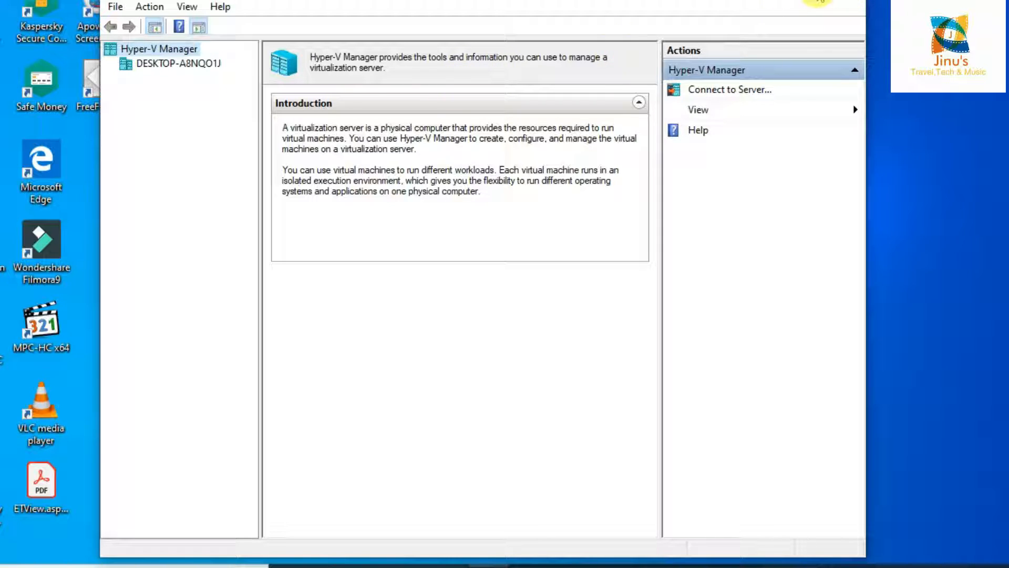
click(794, 4)
click(35, 57)
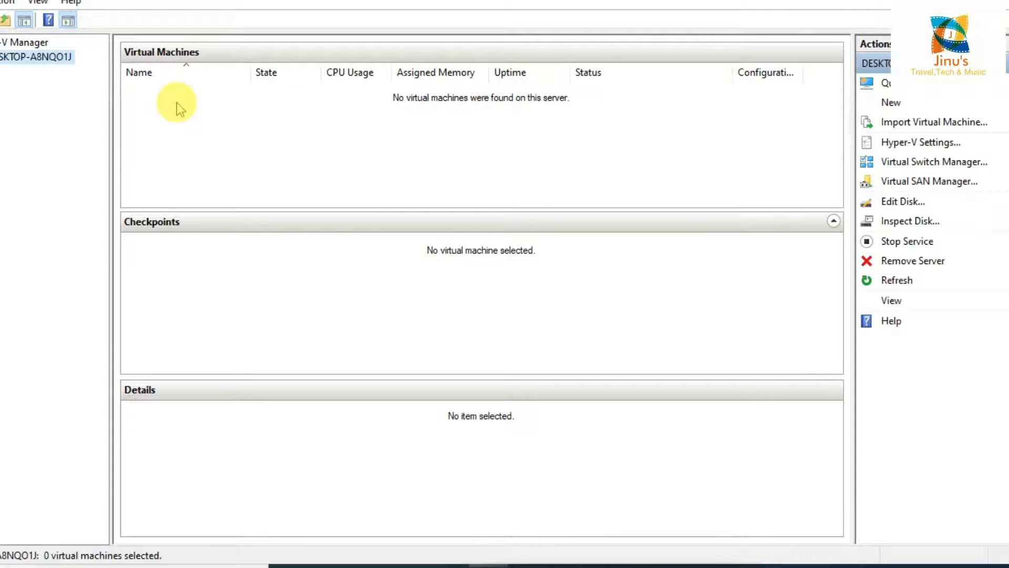
right_click(20, 60)
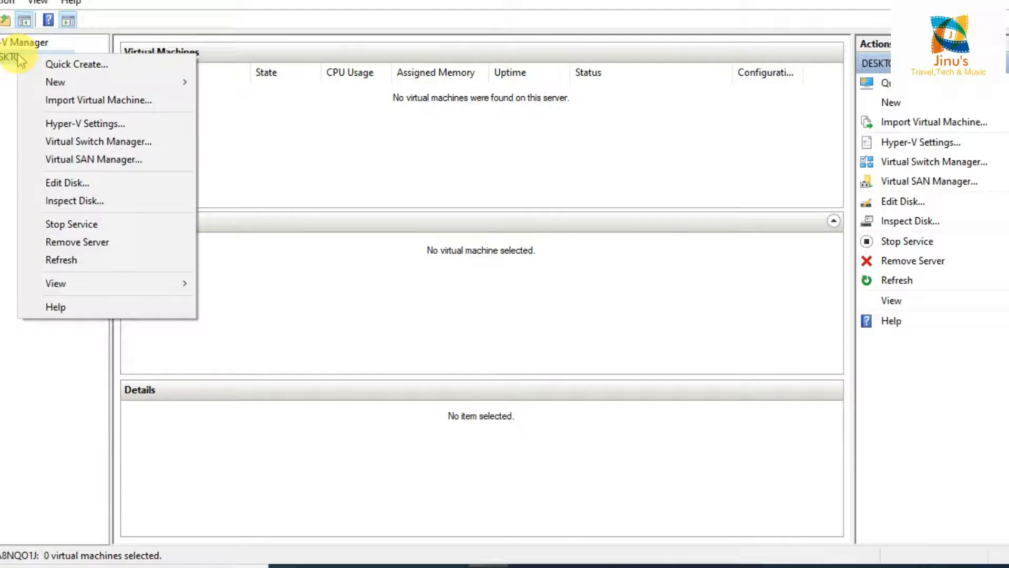
- Open Virtual Switch Manager and create a new External virtual switch
click(80, 147)
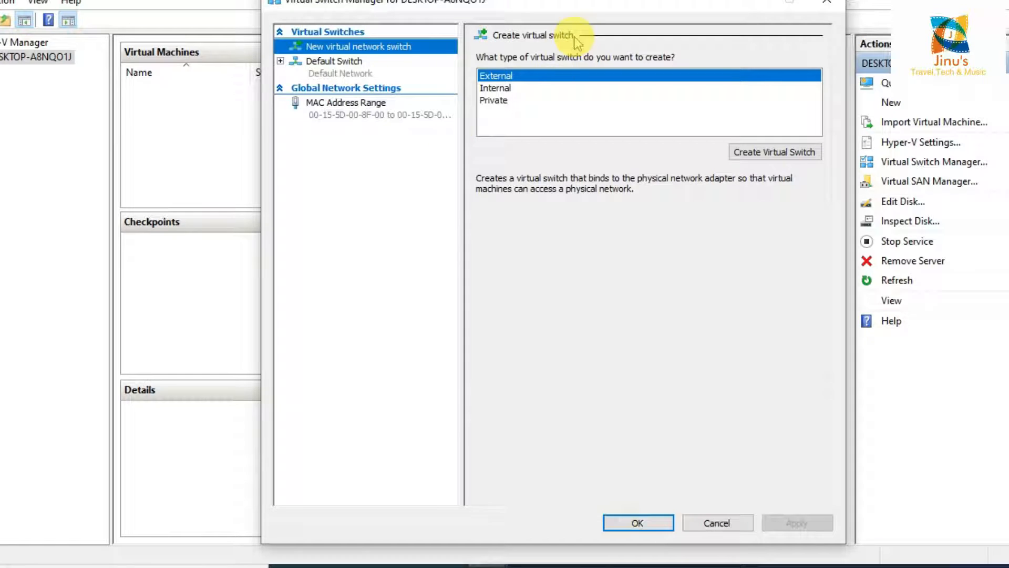
drag(604, 5, 517, 15)
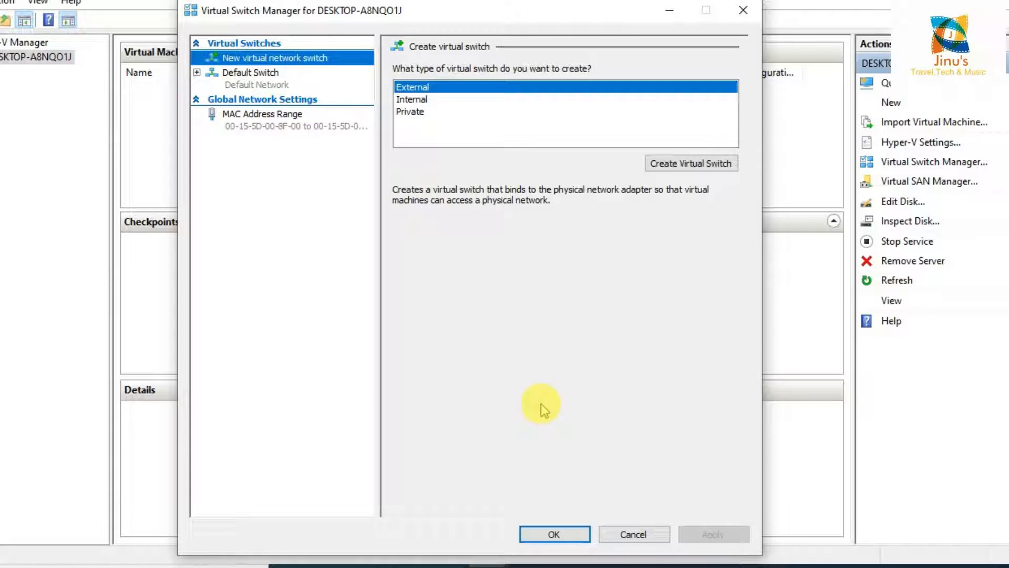
click(690, 163)
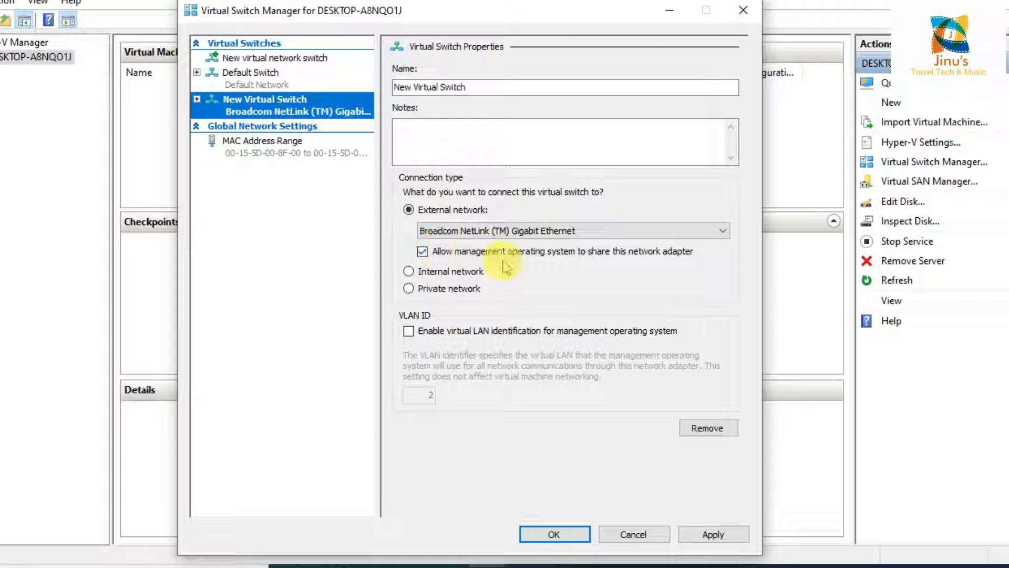
- Name the switch 'external', keeping the Broadcom NetLink Gigabit Ethernet adapter
click(512, 234)
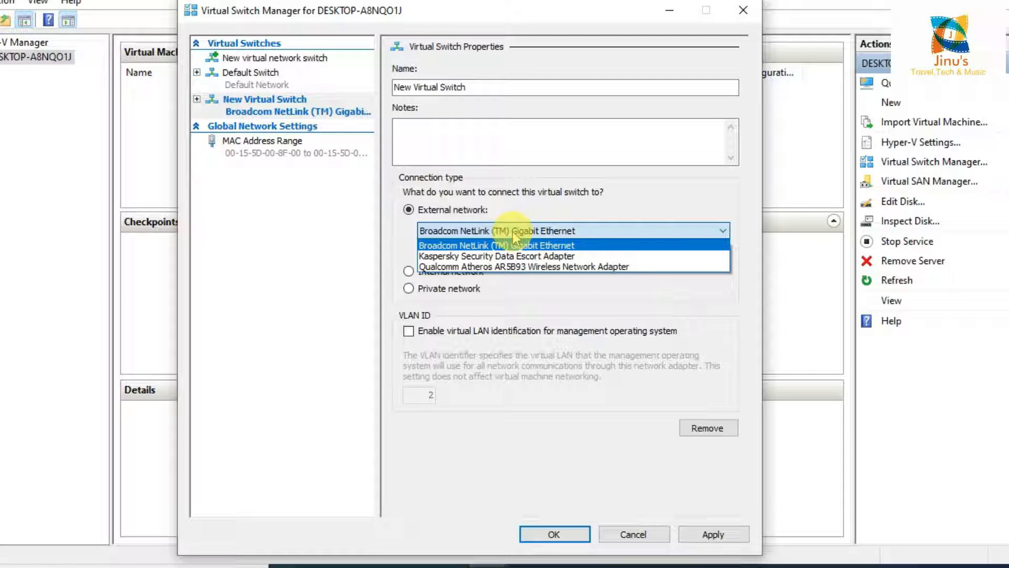
click(515, 241)
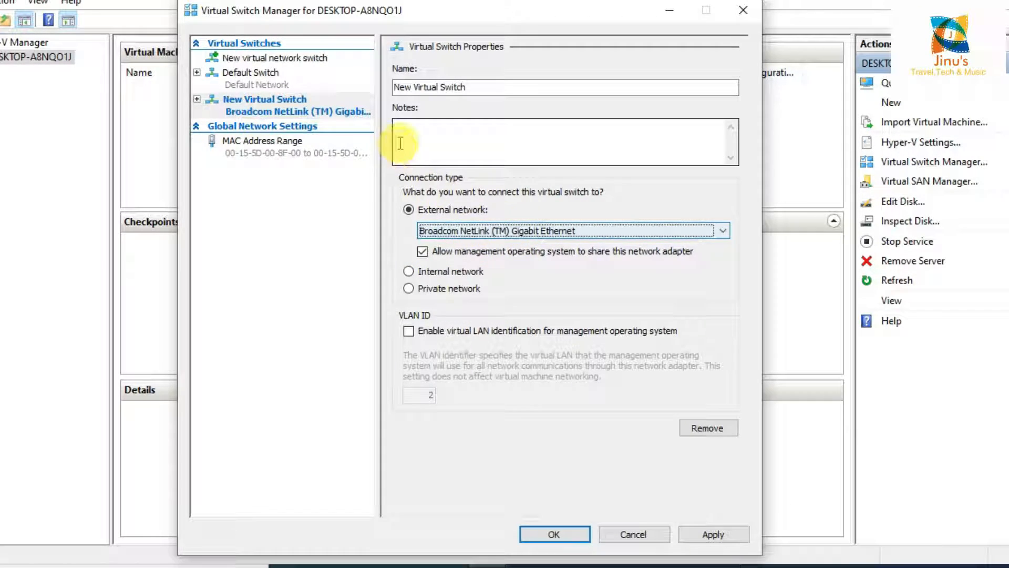
click(425, 138)
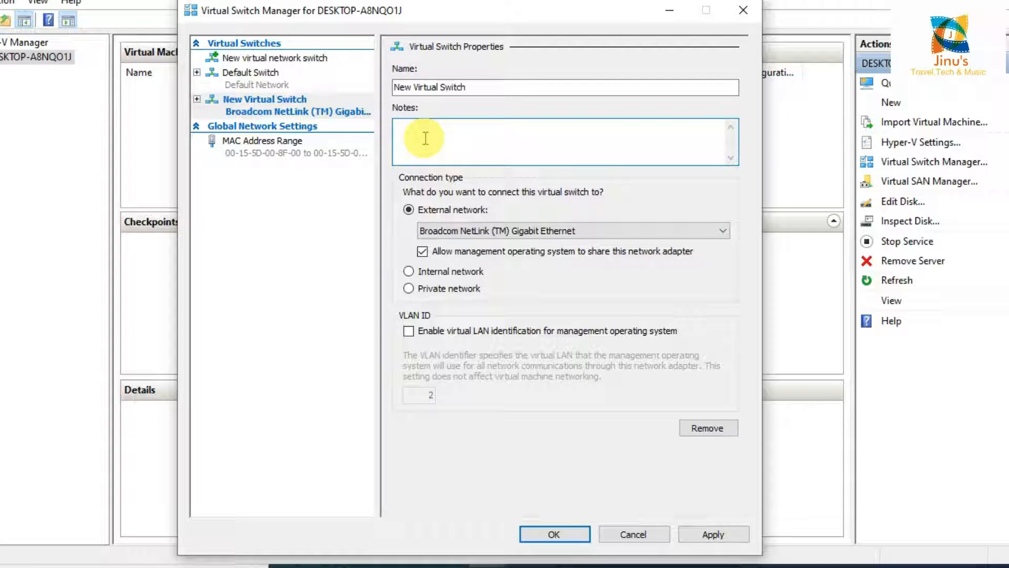
drag(510, 91, 393, 87)
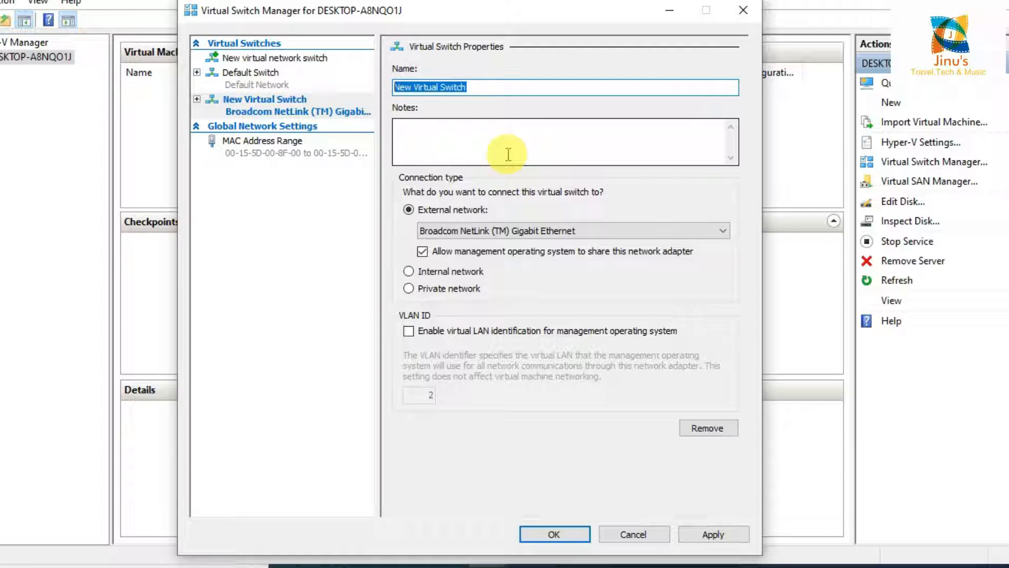
key(BackSpace)
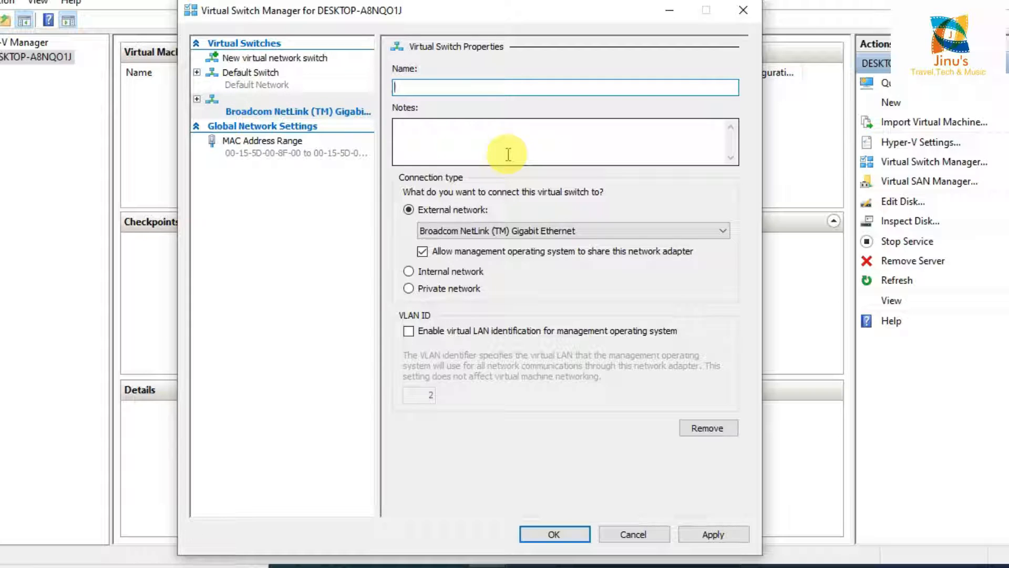
text(e)
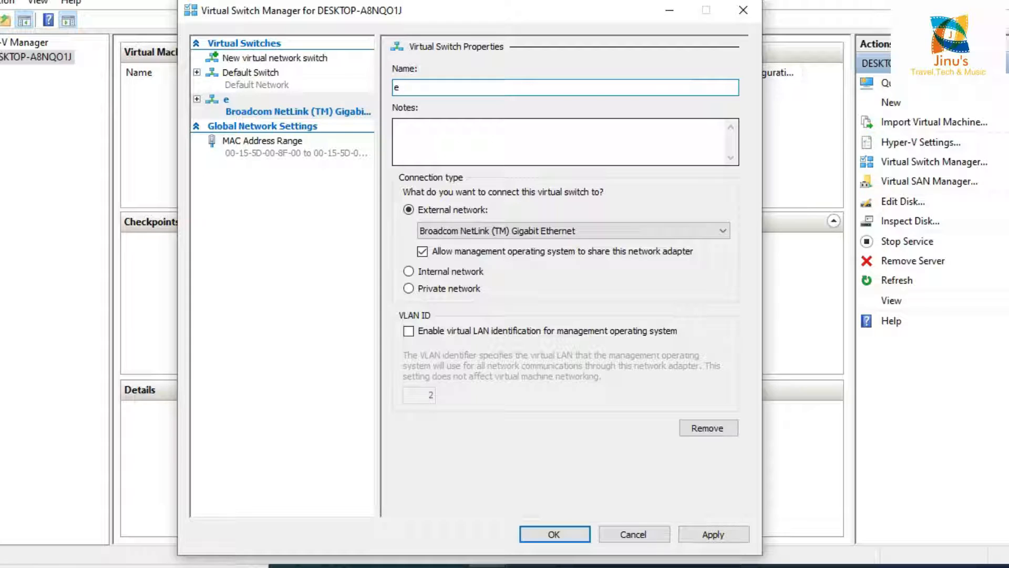
text(xternal)
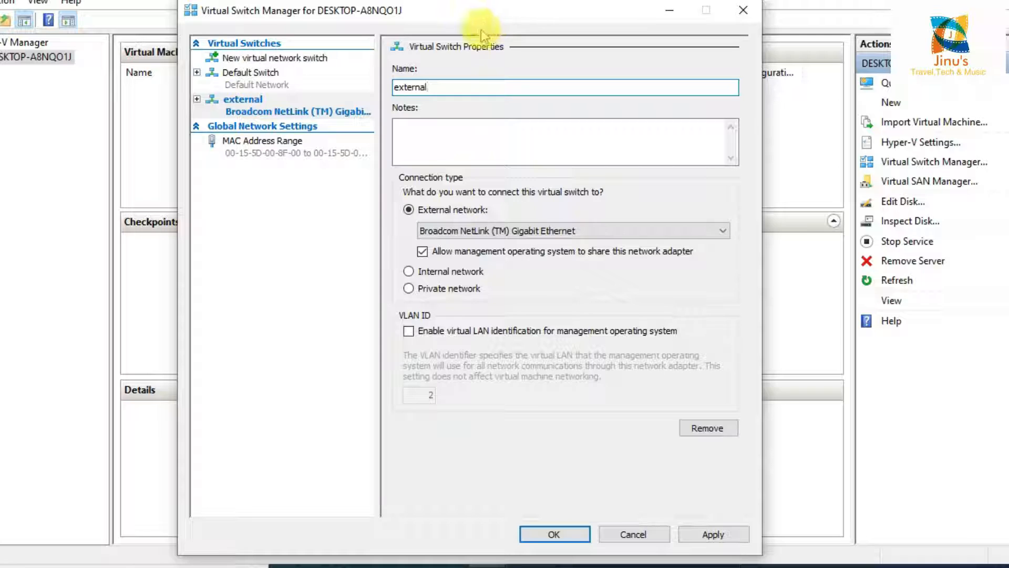
drag(456, 15, 470, 27)
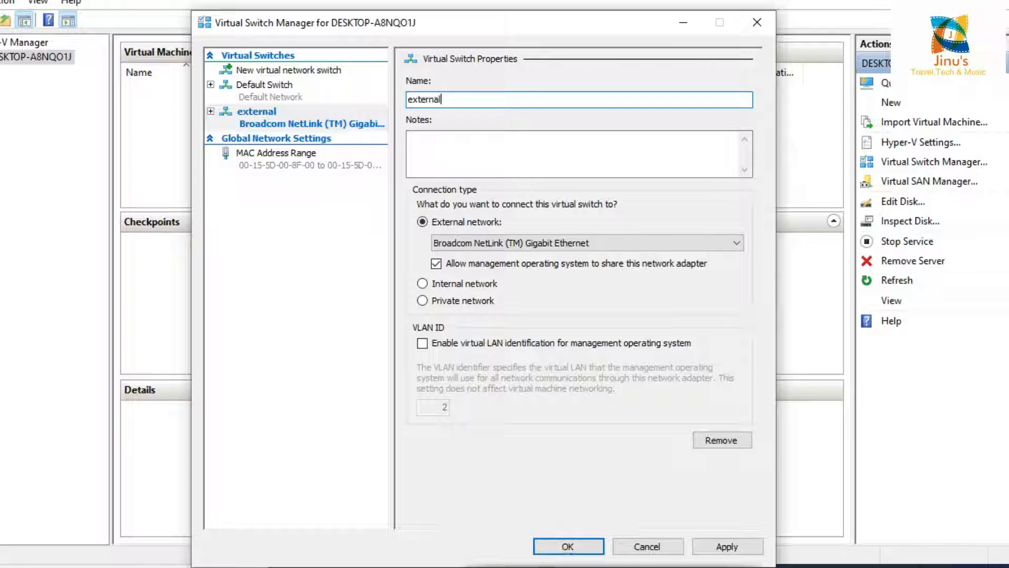
- Apply the 'external' switch, accept the network disruption warning, and close Virtual Switch Manager
click(730, 548)
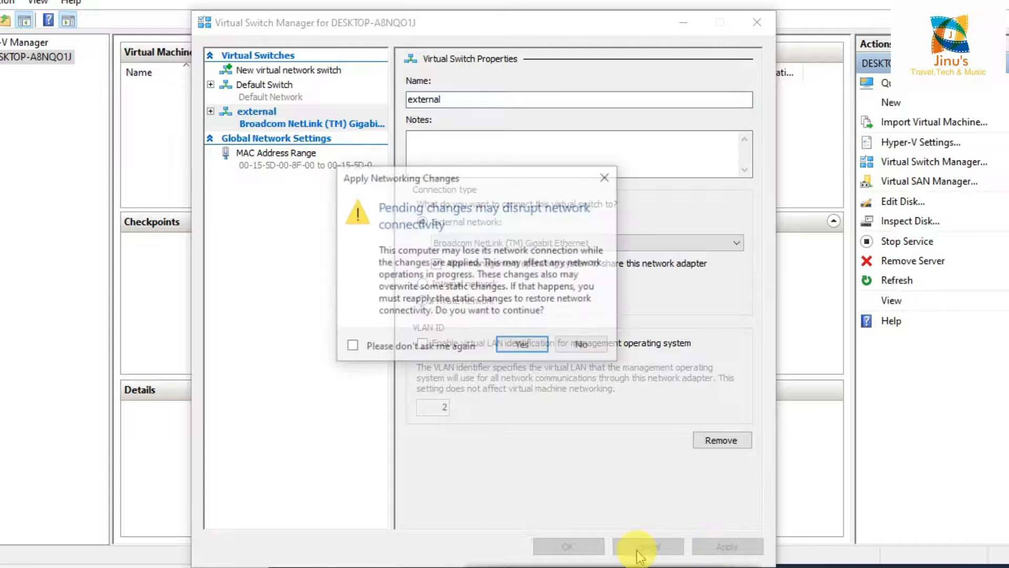
click(523, 347)
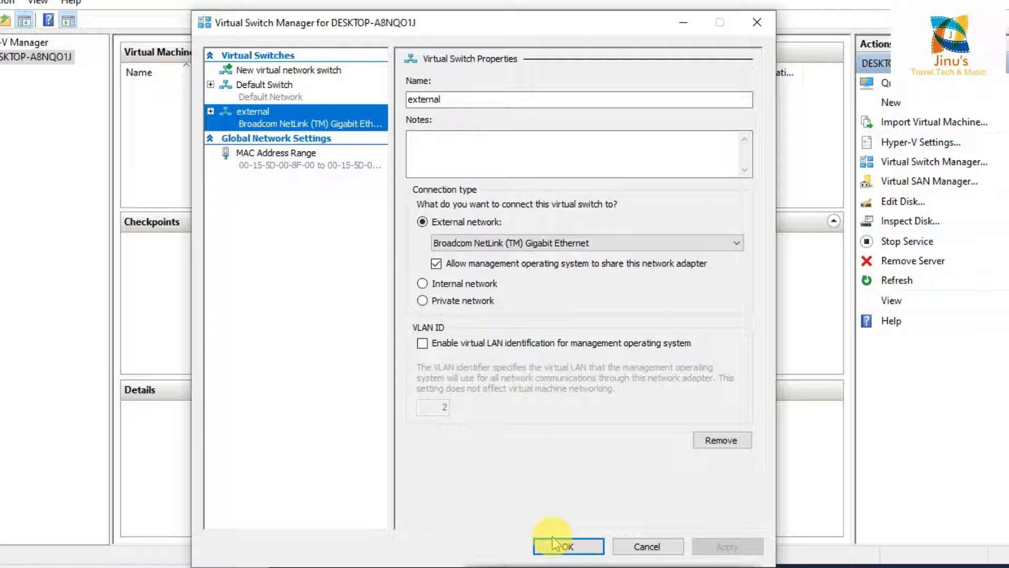
click(569, 542)
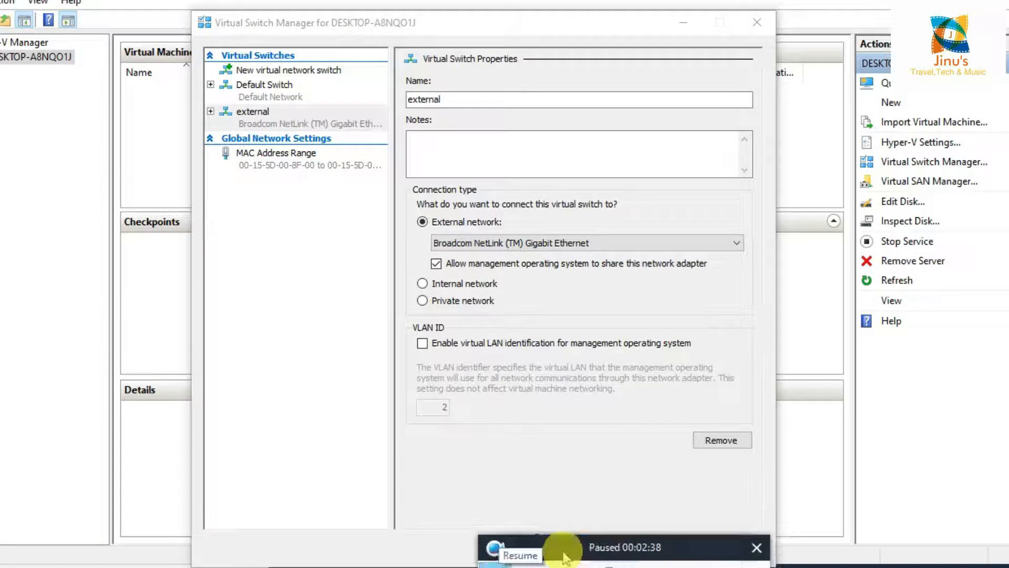
click(563, 556)
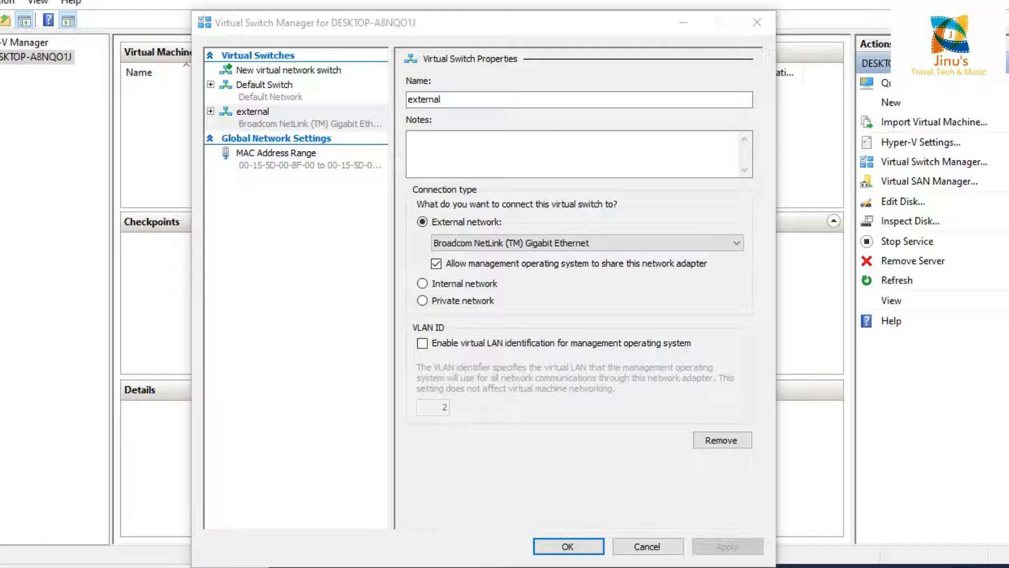
click(567, 546)
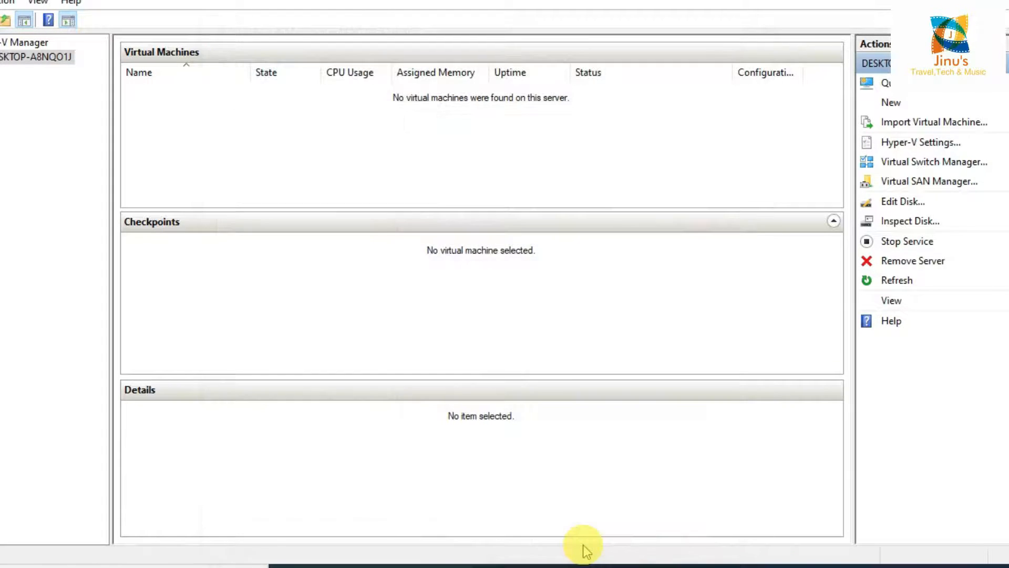
- Start the New Virtual Machine Wizard for the local host
right_click(40, 59)
mouse_move(125, 86)
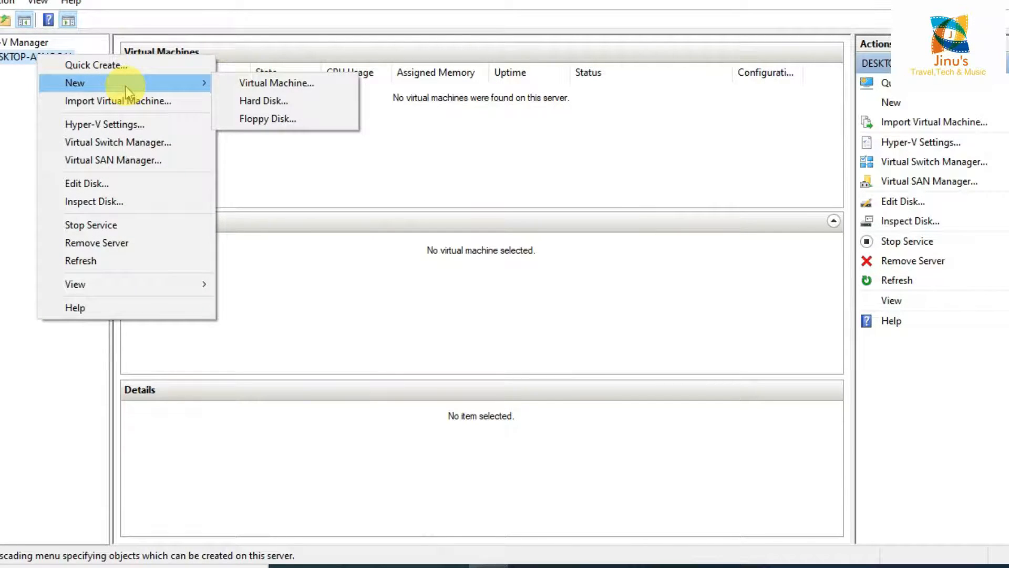
click(272, 86)
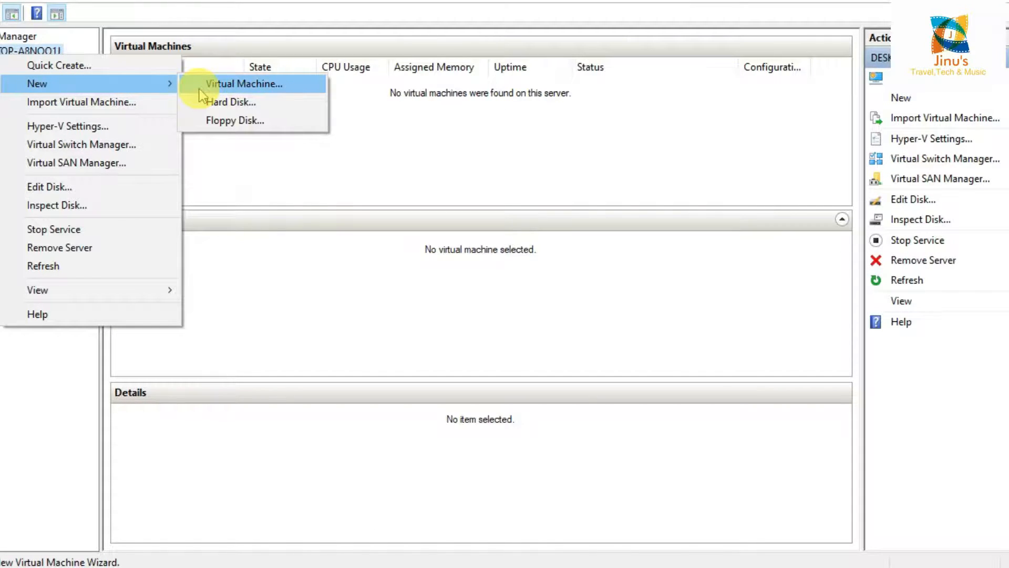
click(200, 88)
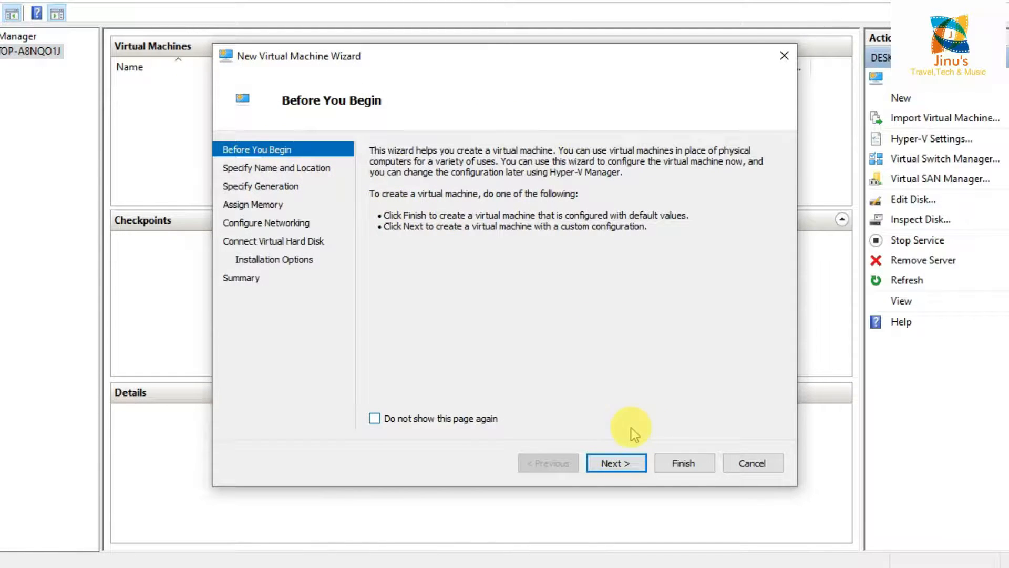
click(637, 465)
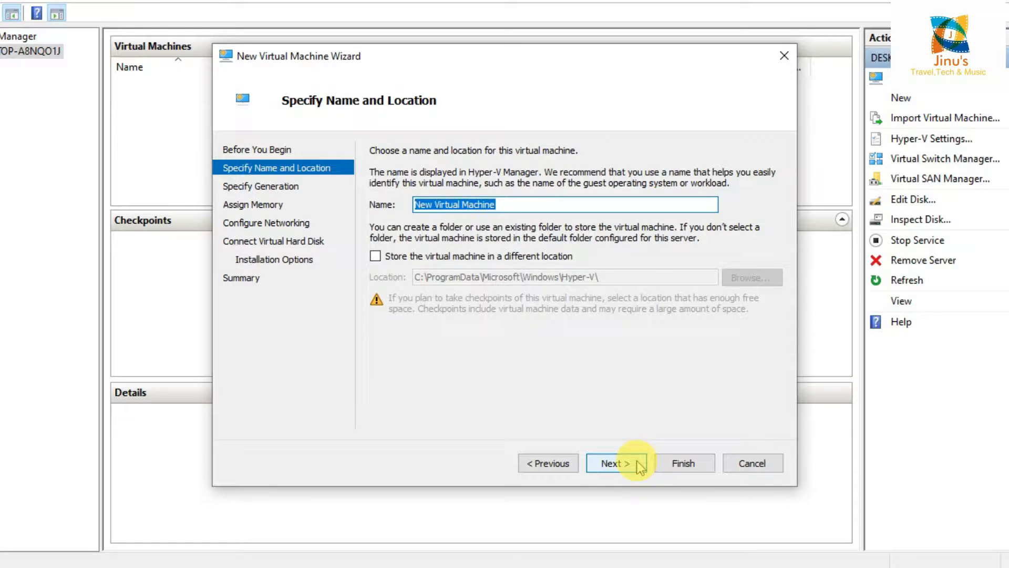
- Keep the default name, generation and 1024 MB memory, and connect networking to 'external'
click(640, 466)
click(640, 466)
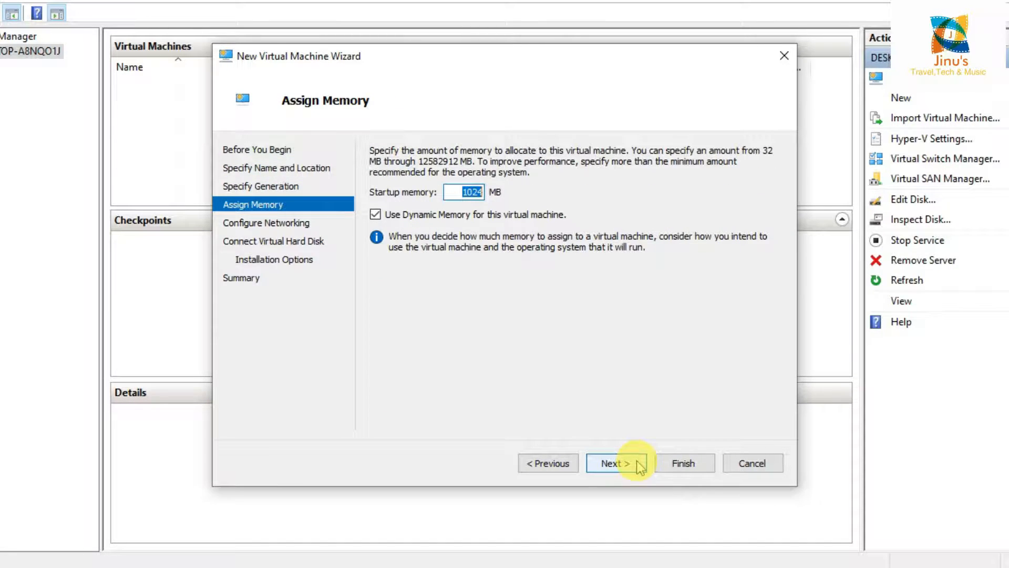
click(640, 466)
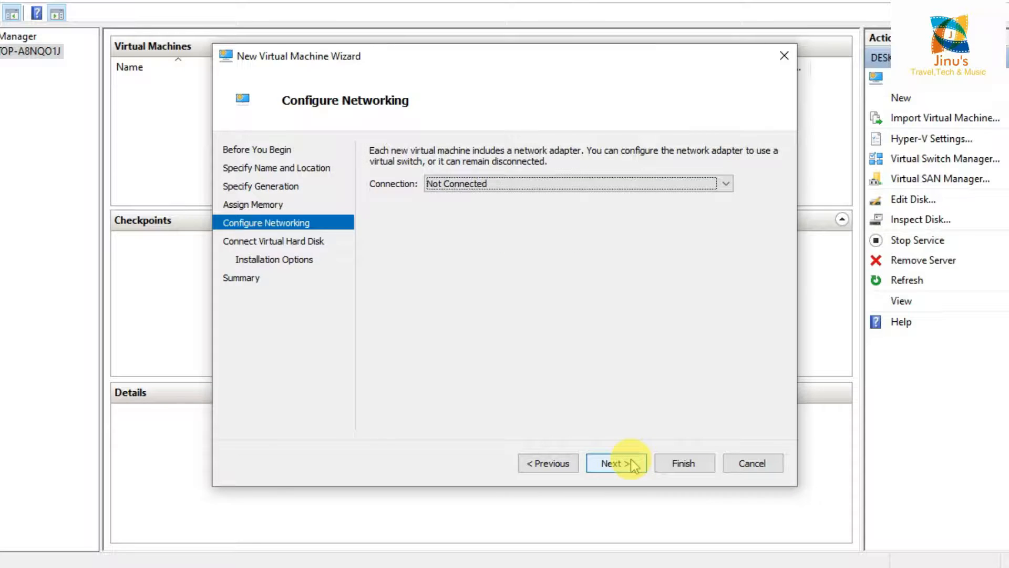
click(538, 189)
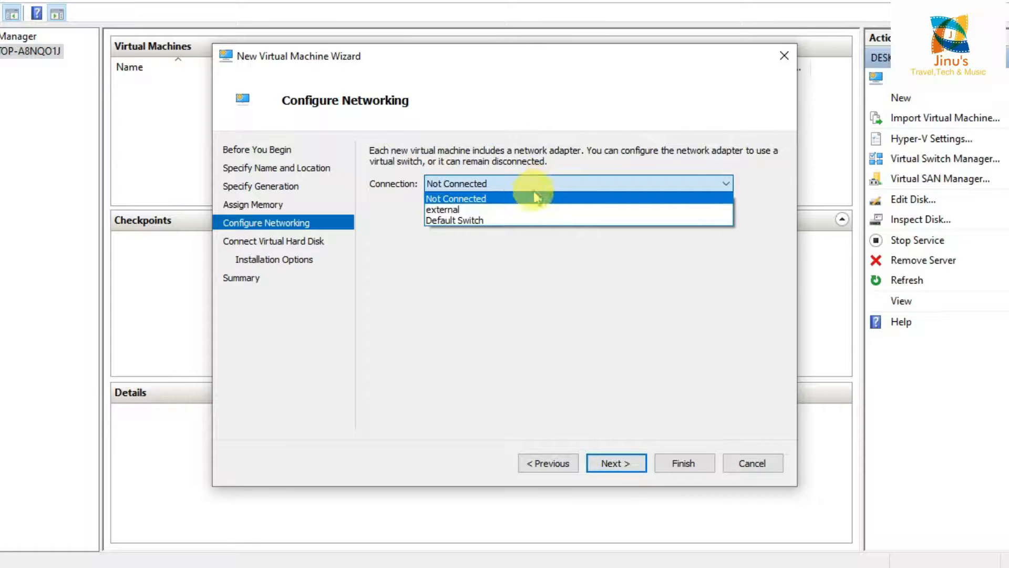
click(527, 211)
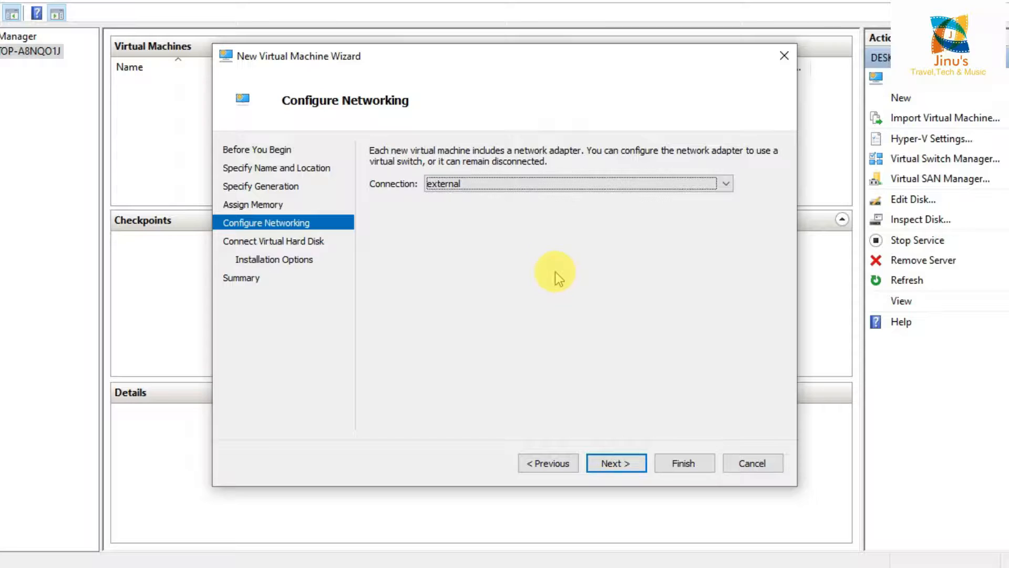
click(615, 465)
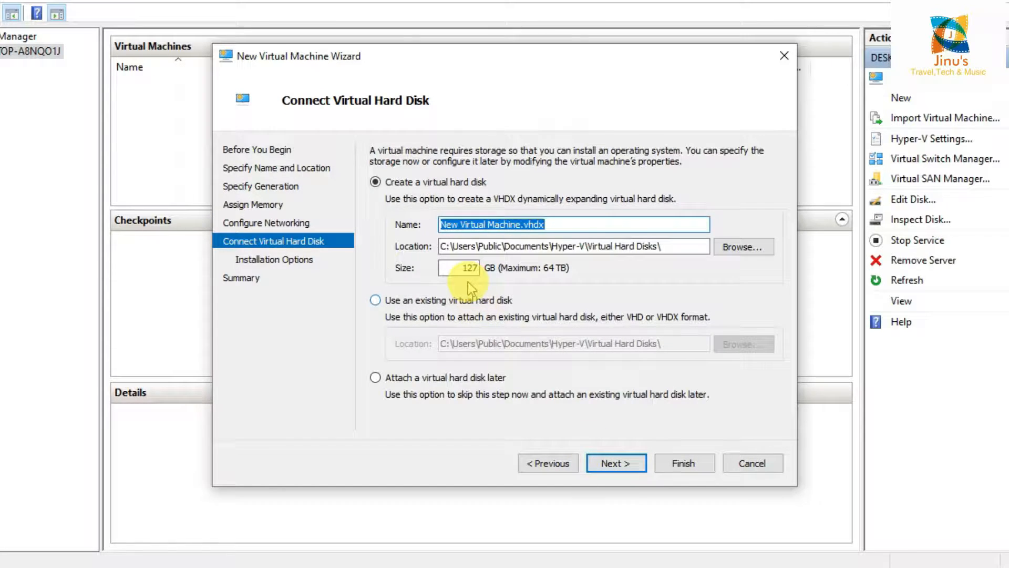
- Change the virtual hard disk location to e:\Hyper-V\Virtual Hard Disks\
click(446, 248)
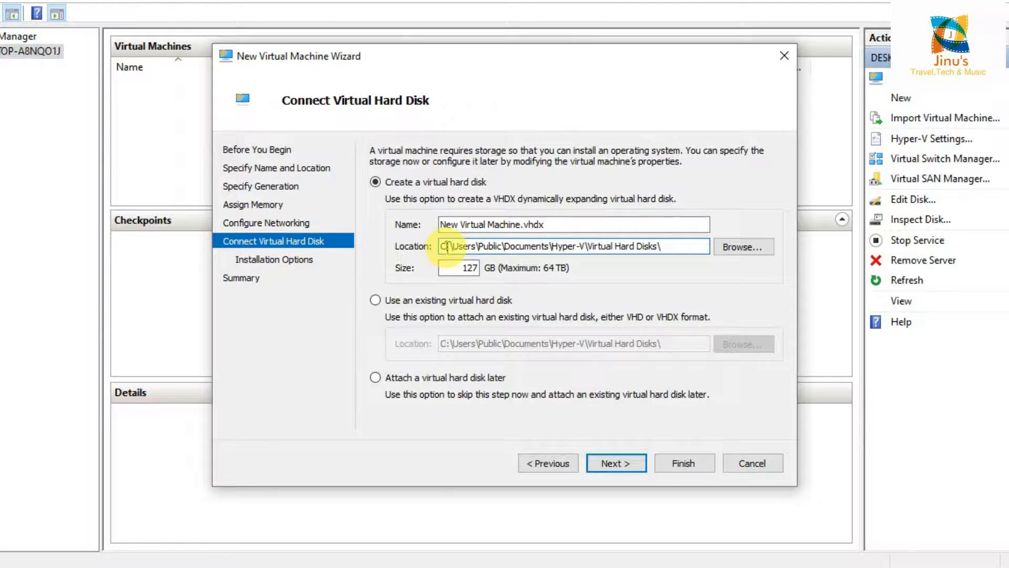
key(BackSpace)
text(e)
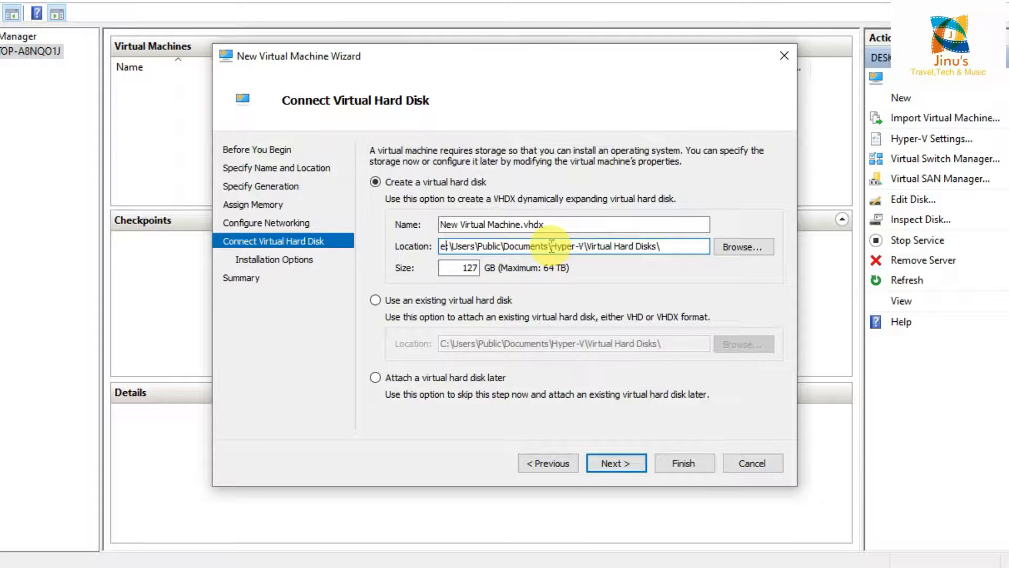
drag(551, 246, 456, 239)
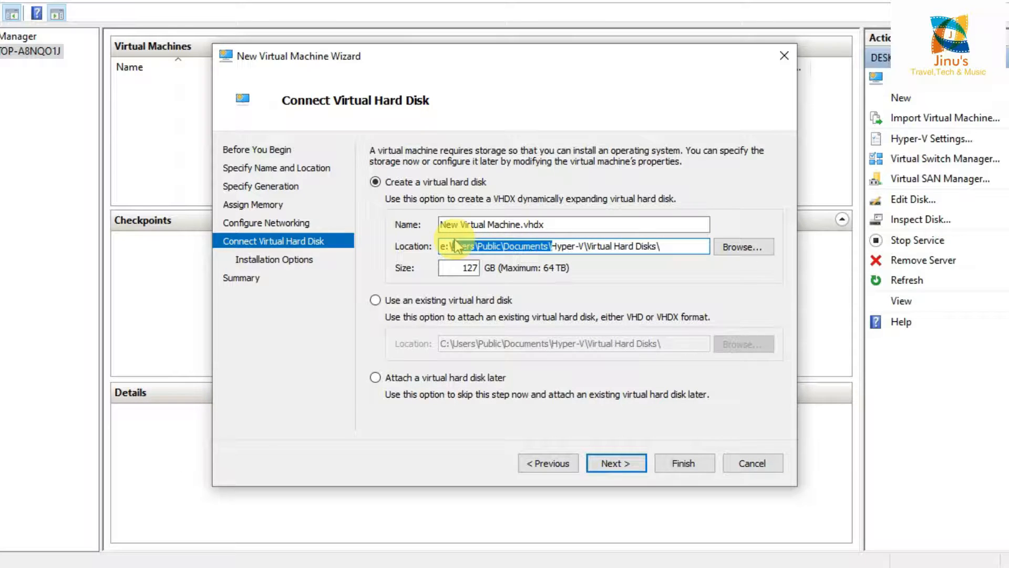
key(Delete)
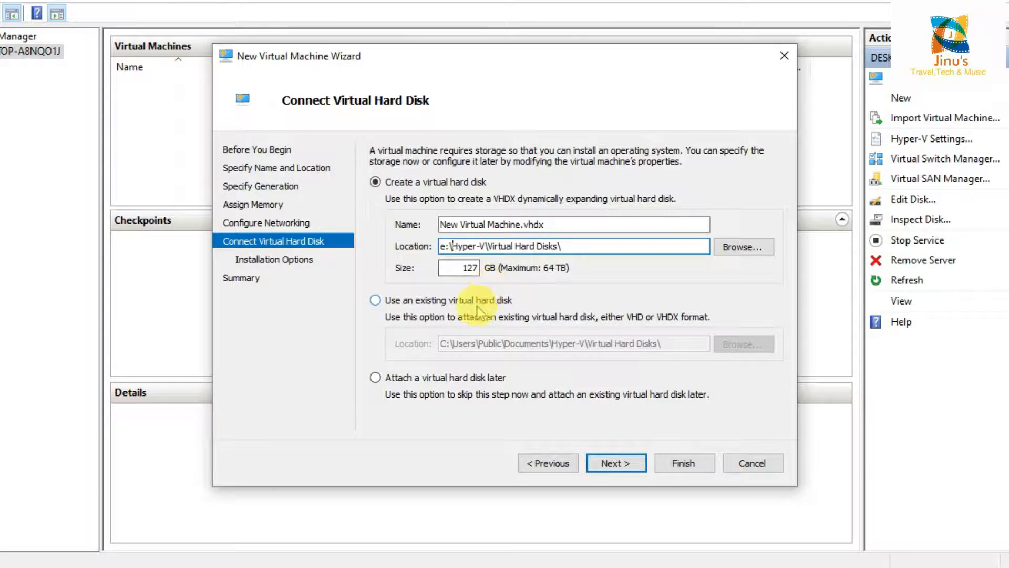
click(355, 567)
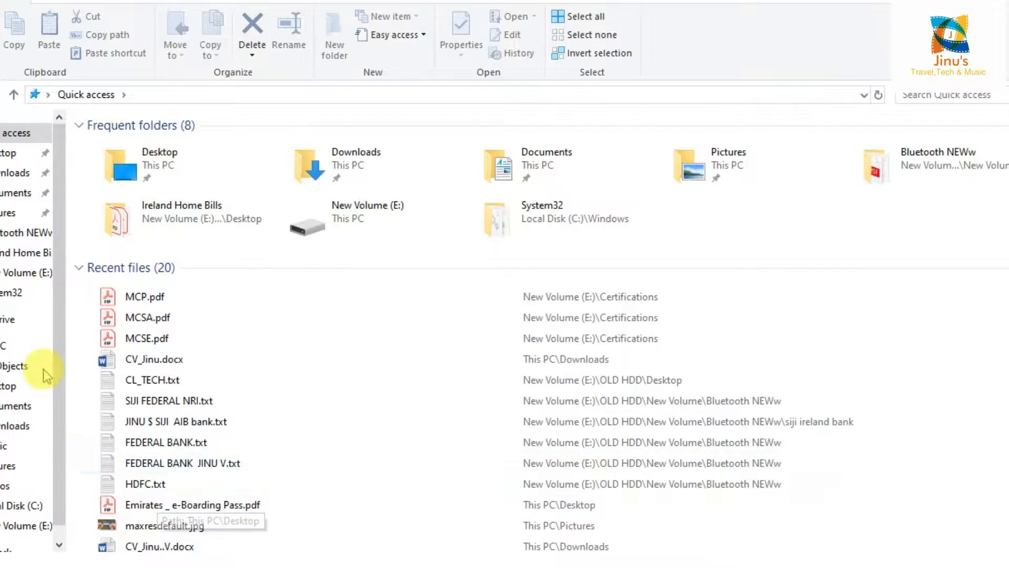
click(2, 345)
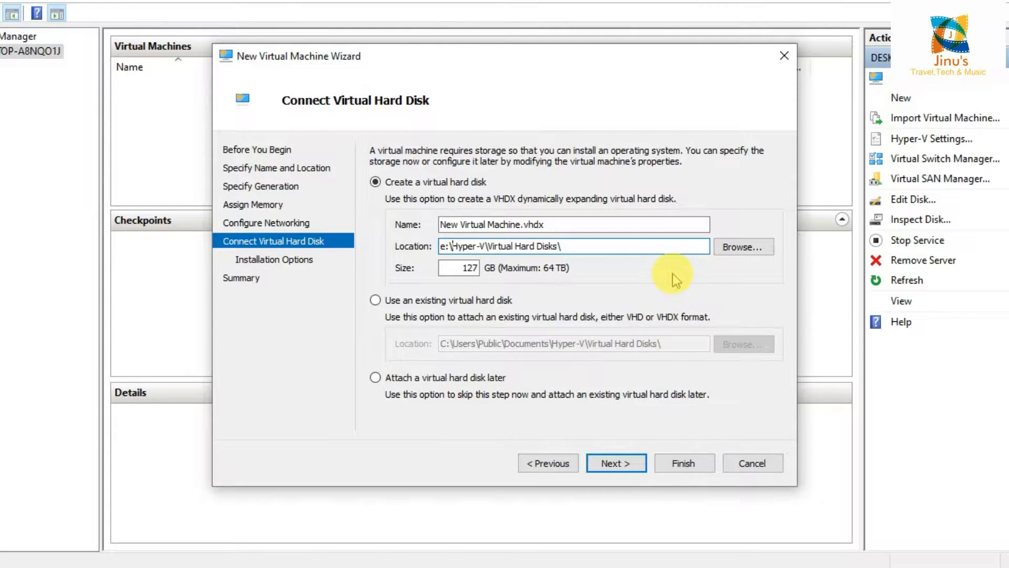
- Set the virtual hard disk size to 100 GB and continue
double_click(465, 267)
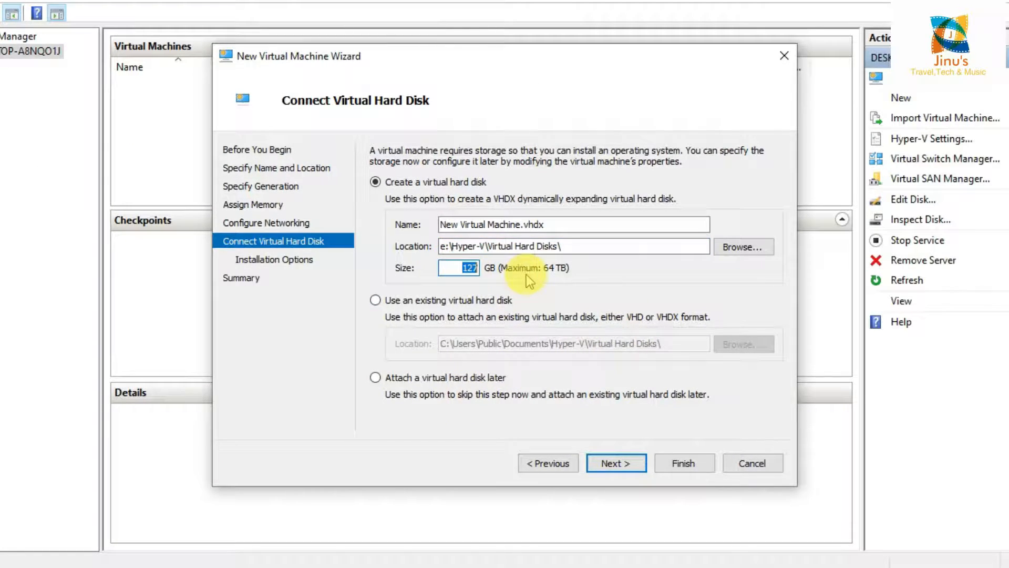
key(BackSpace)
text(100)
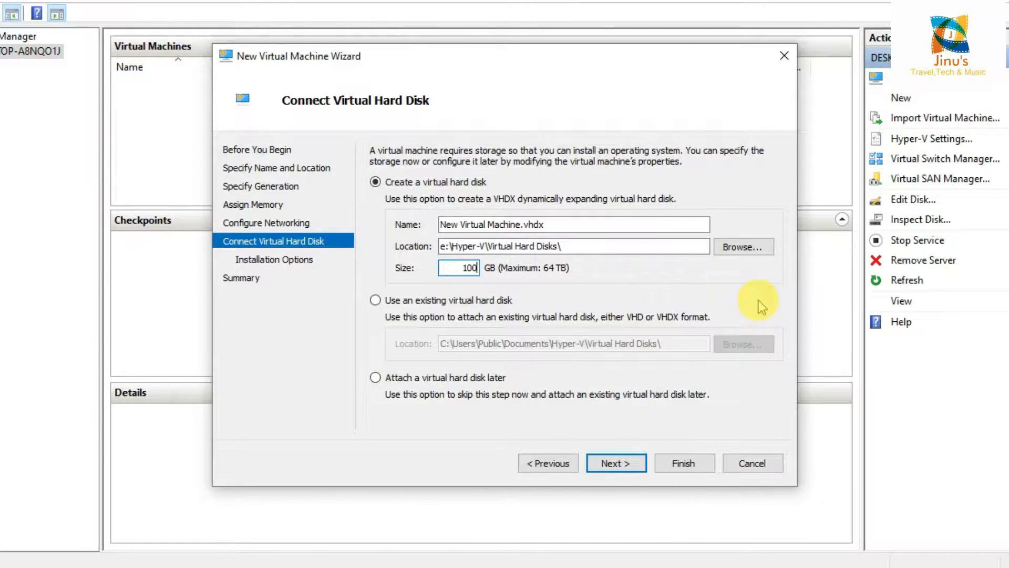
click(629, 470)
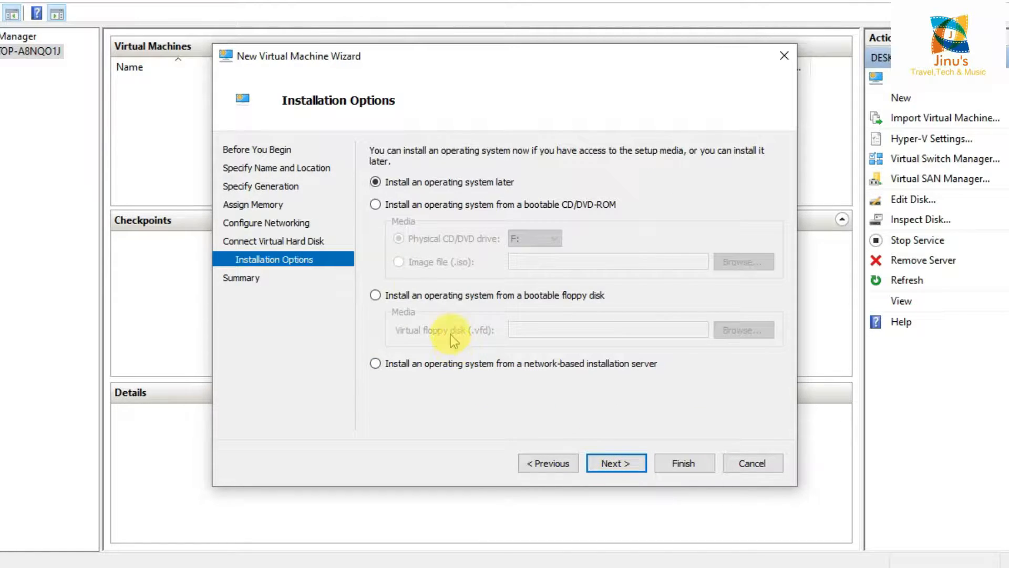
- Install from the Windows Server ISO image in Downloads and finish creating the VM
click(378, 206)
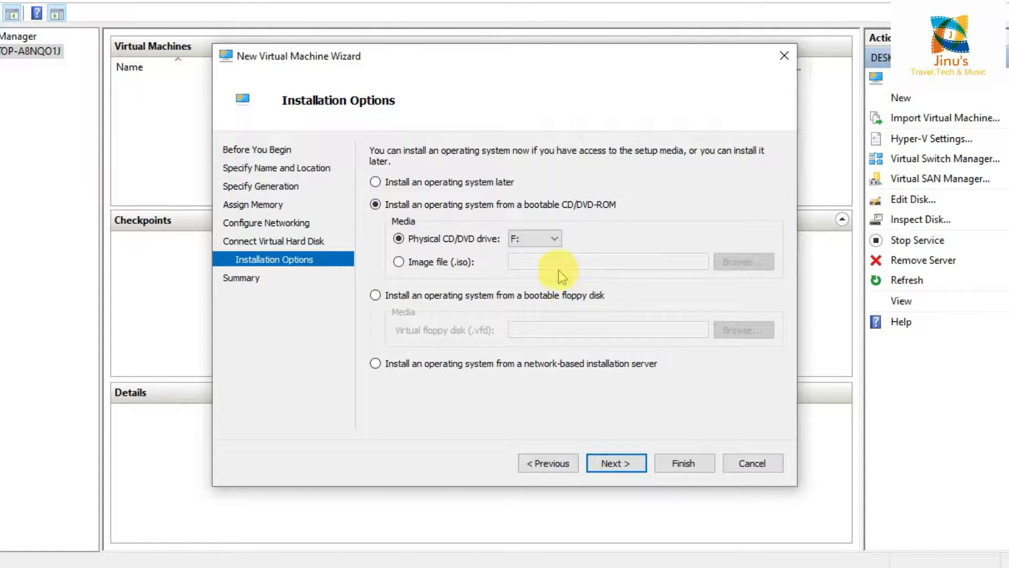
click(398, 261)
click(728, 269)
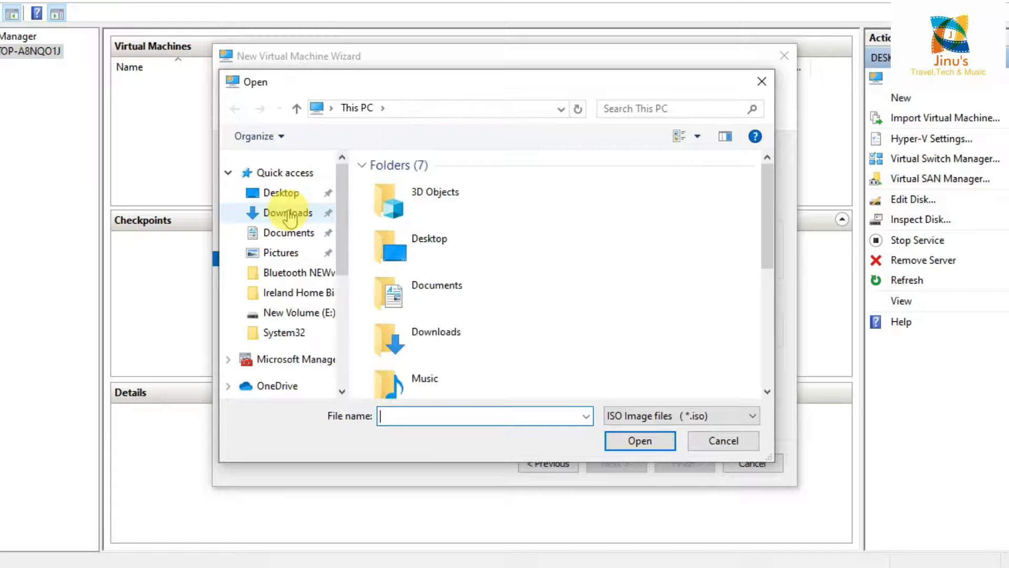
click(289, 212)
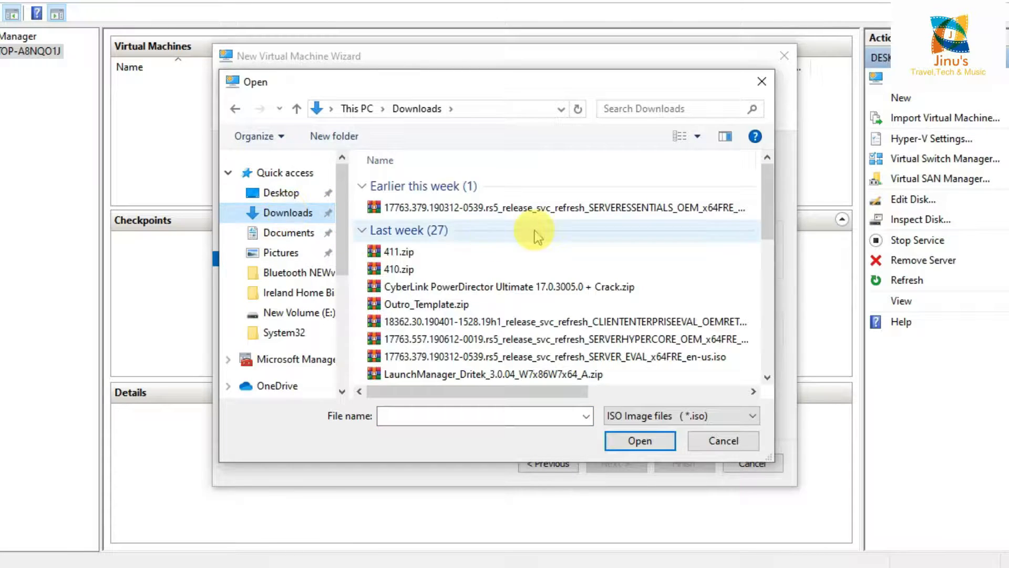
double_click(573, 210)
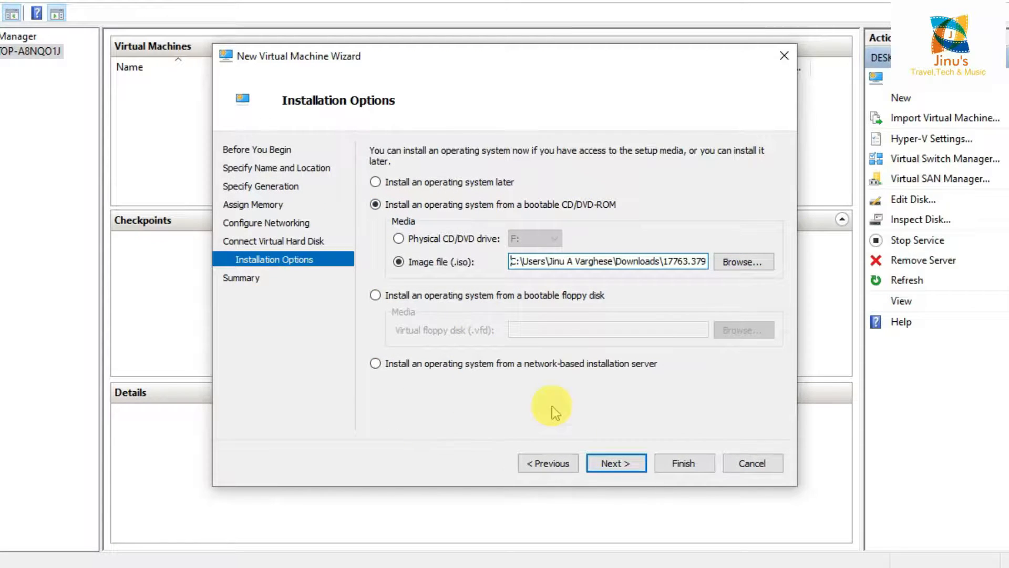
click(618, 465)
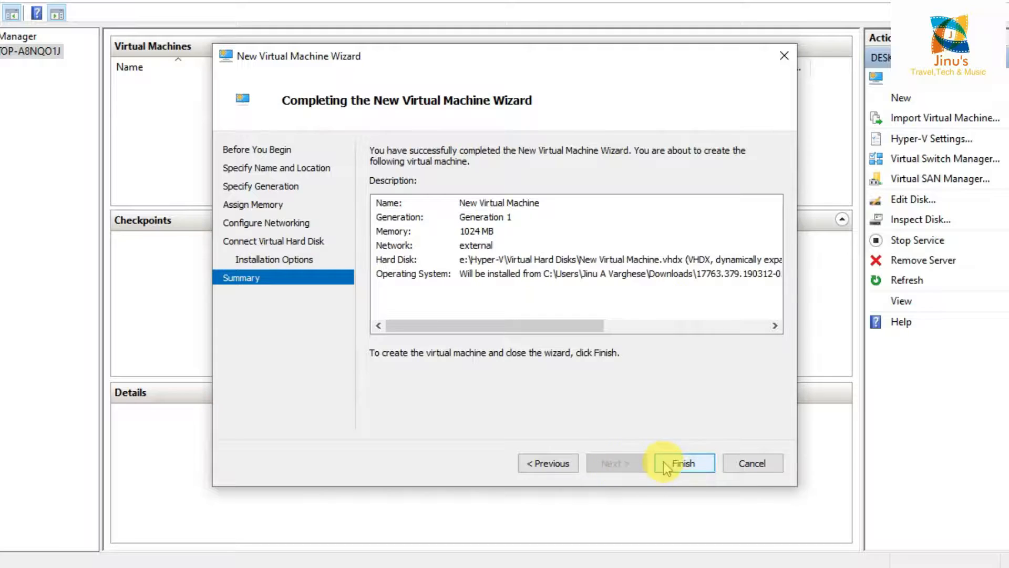
click(680, 464)
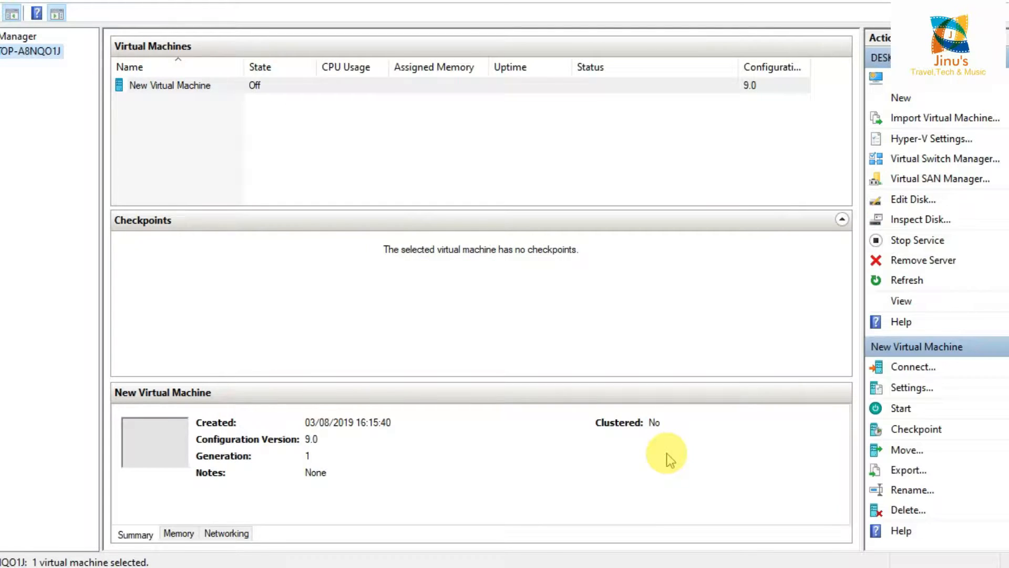
- Connect to New Virtual Machine, start it, and maximize the console window
click(157, 89)
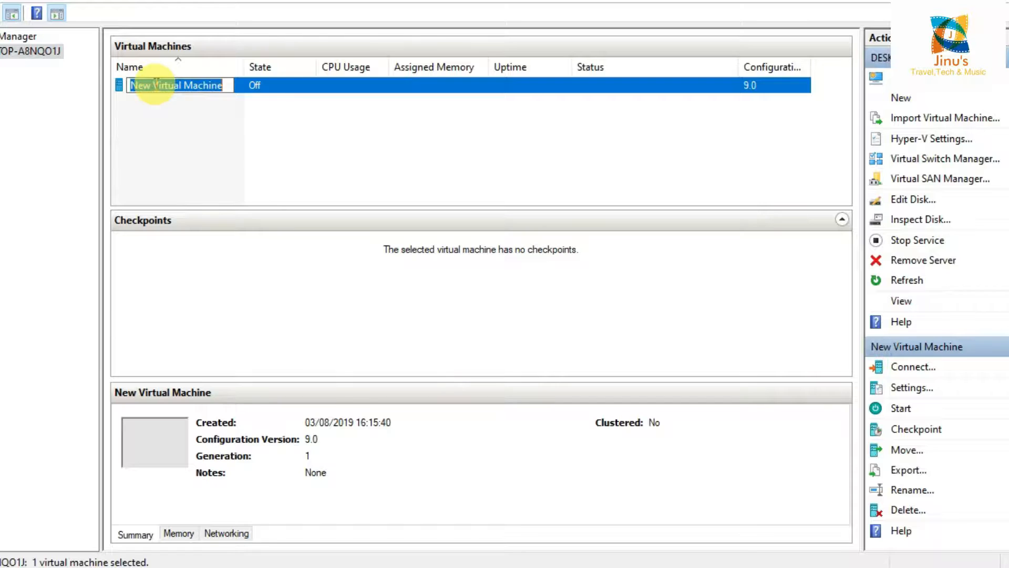
click(189, 131)
double_click(162, 85)
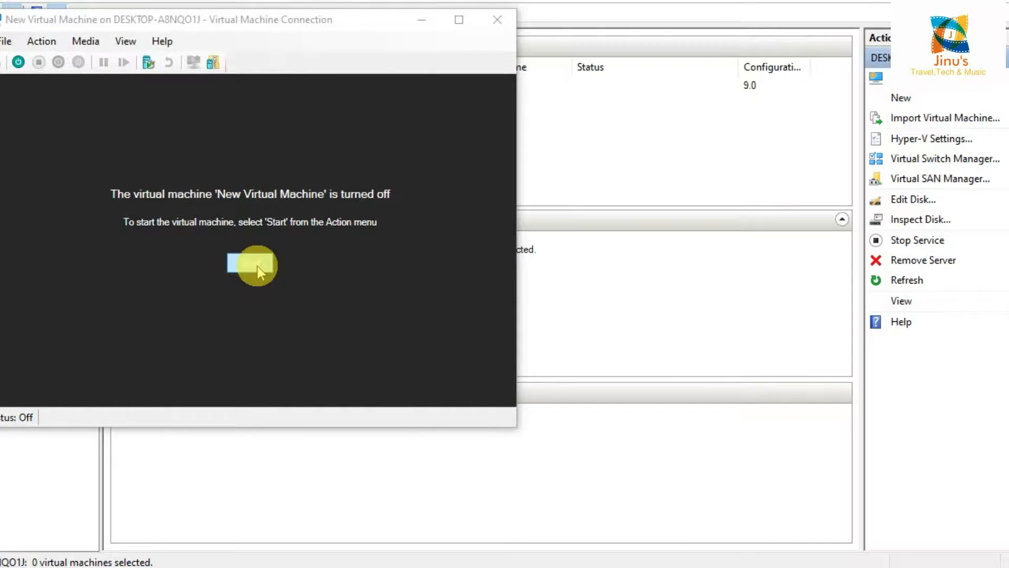
click(257, 266)
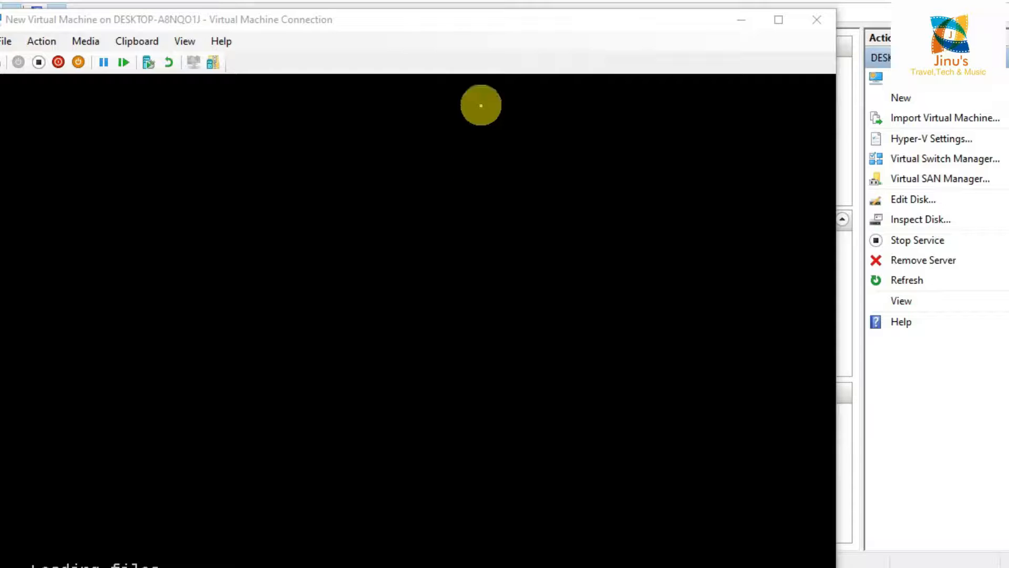
click(778, 20)
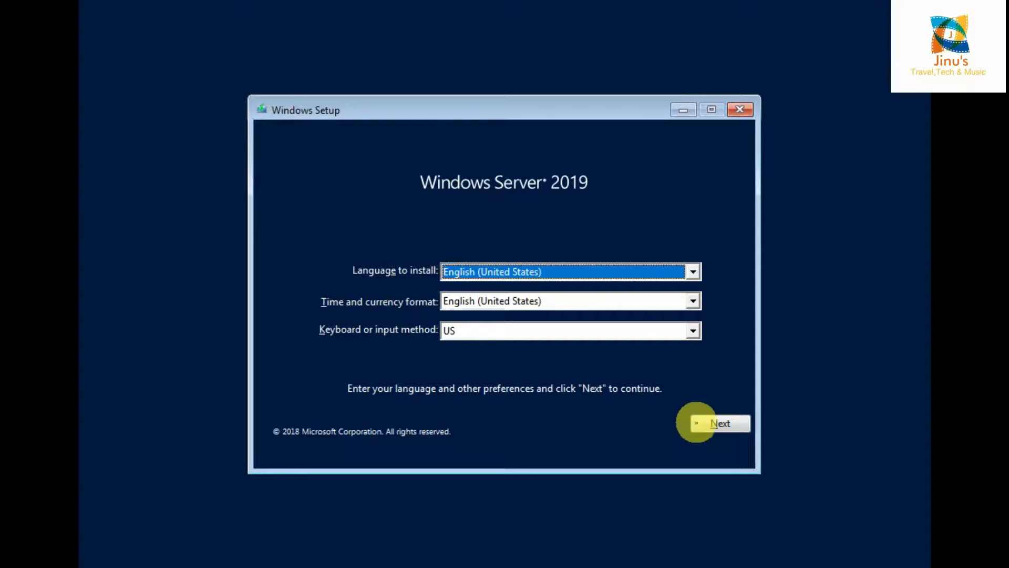
- Keep the default language and keyboard, start Install now, and skip the product key
click(715, 424)
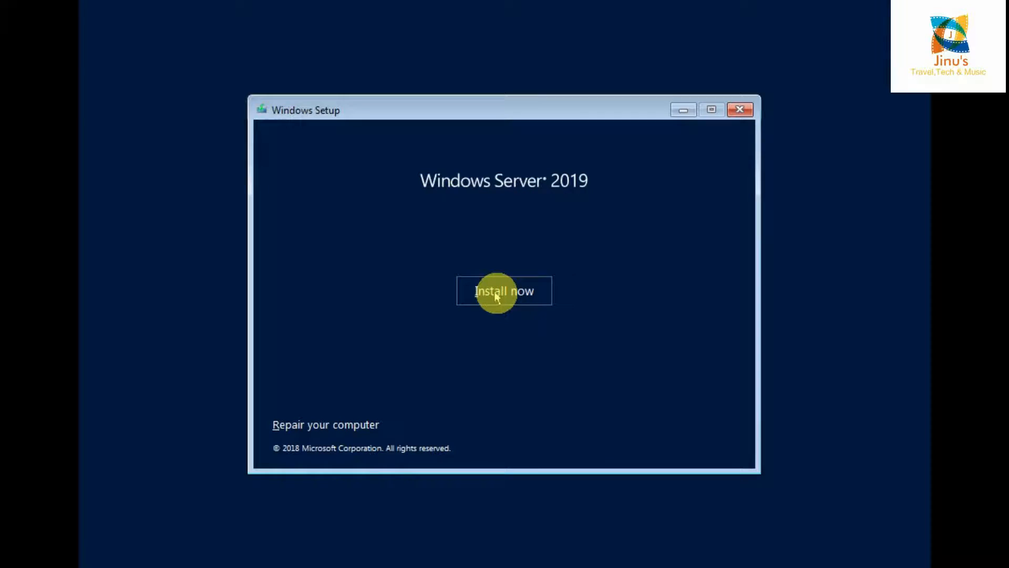
click(496, 296)
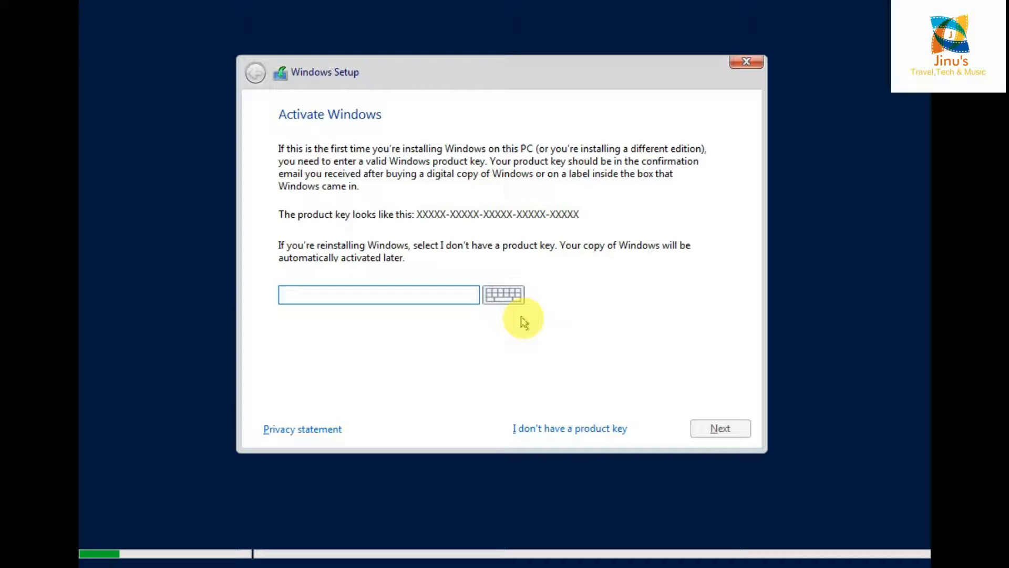
click(552, 434)
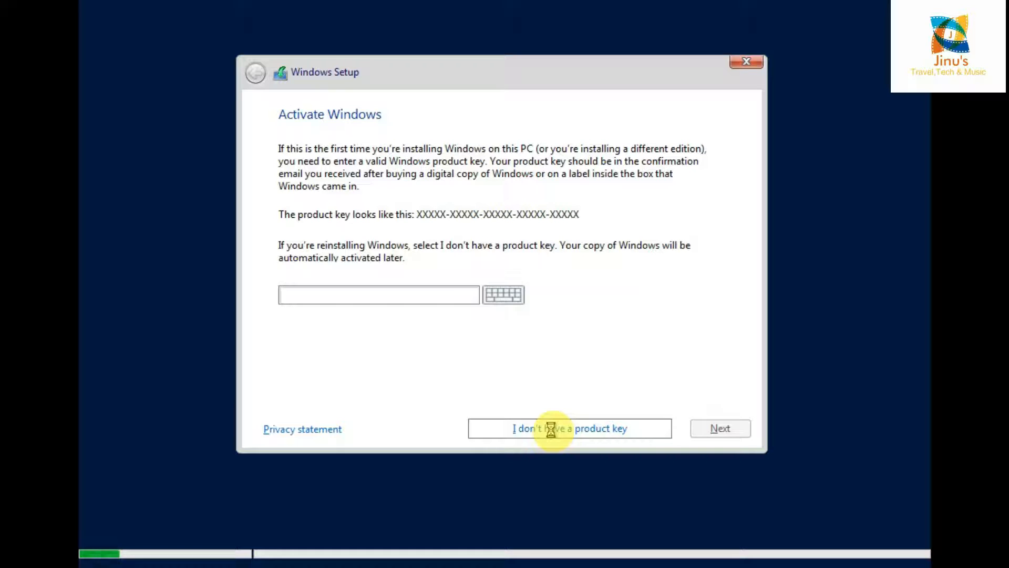
- Accept the license terms and choose a custom install on Drive 0's 100 GB unallocated space
click(339, 390)
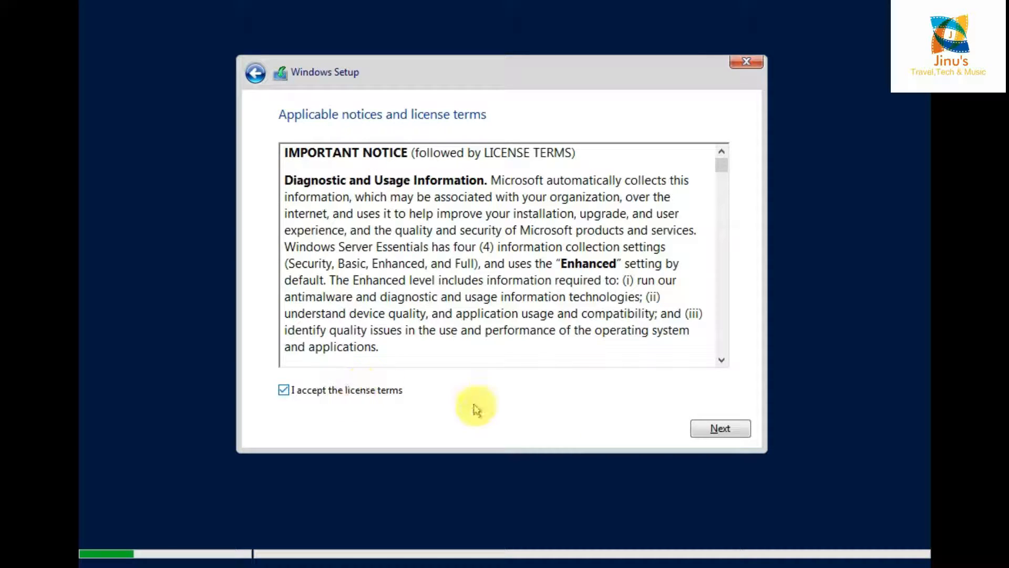
click(719, 429)
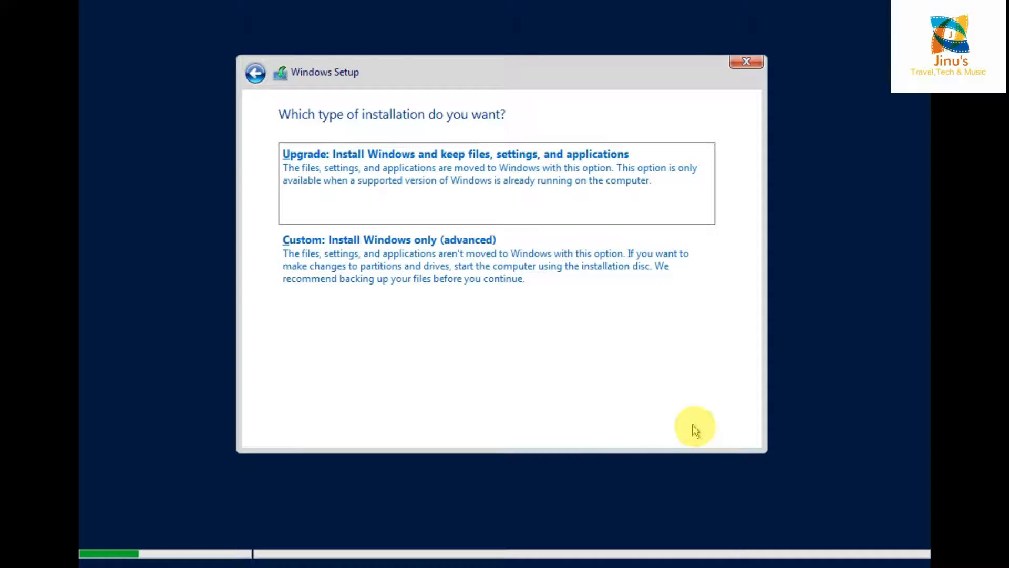
click(424, 280)
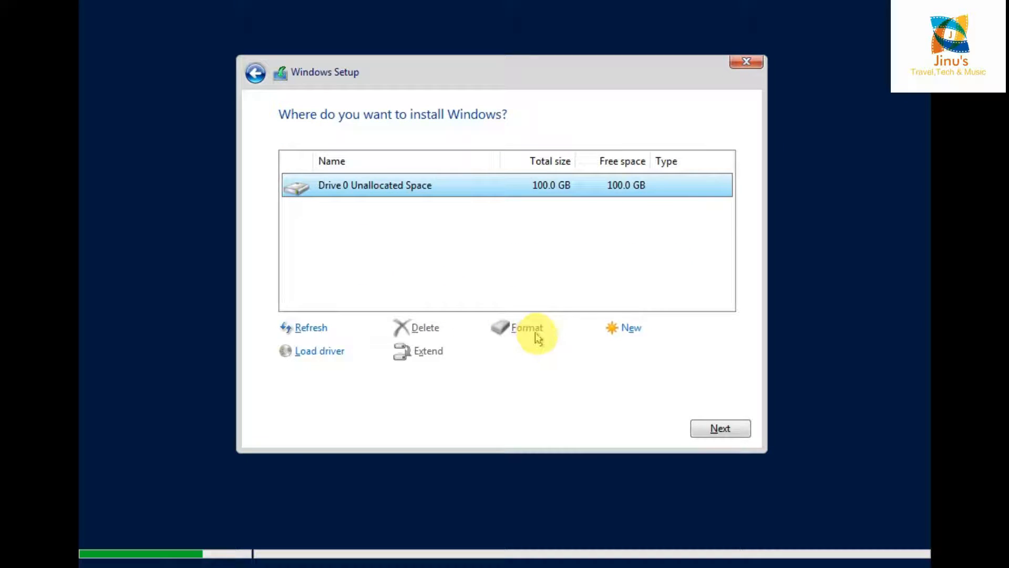
click(731, 431)
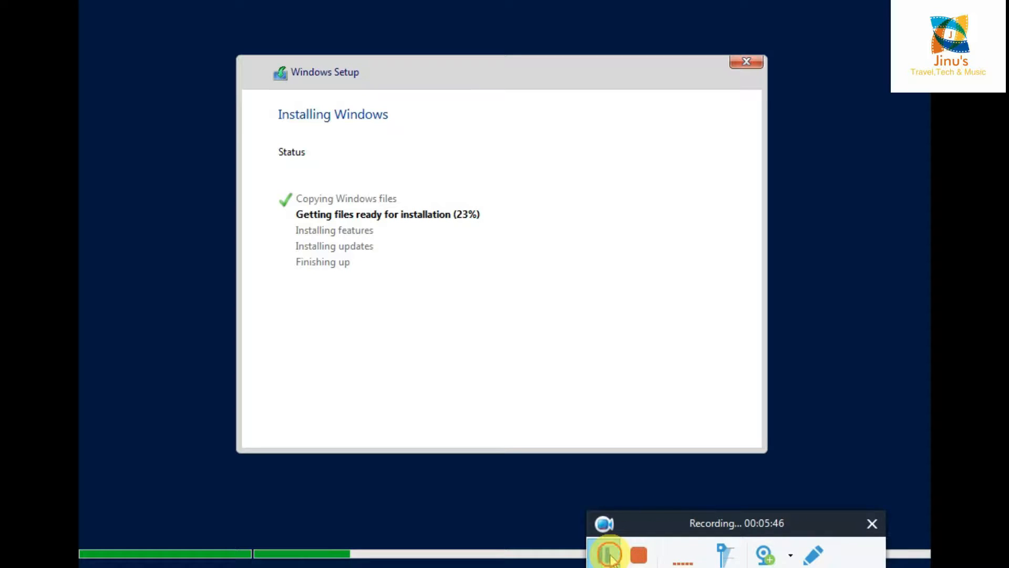
- Let Windows Server setup copy files and prepare the installation
click(604, 552)
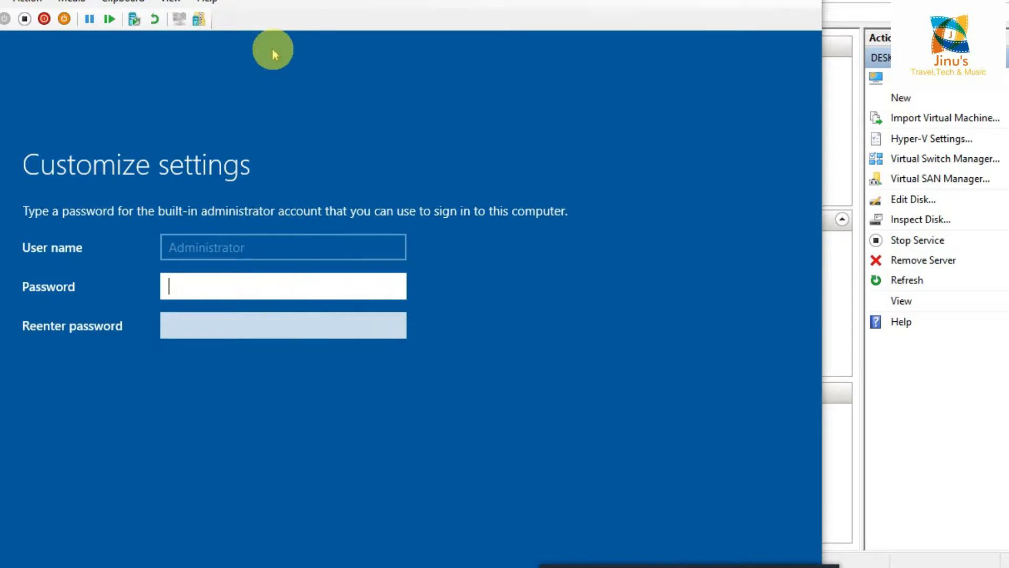
- Enter and confirm the Administrator password, retyping it with Caps Lock turned off
click(353, 2)
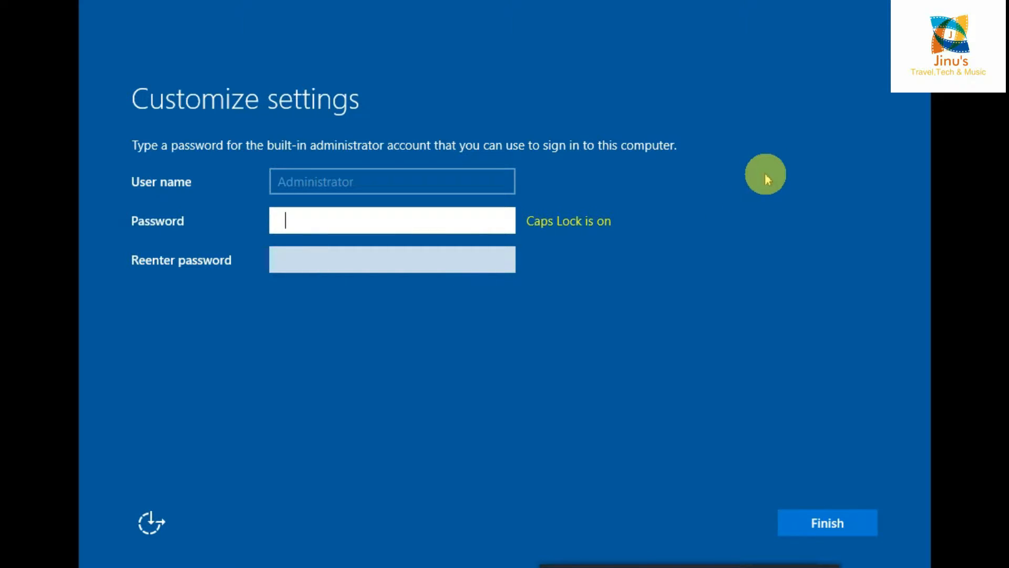
text(•••••••)
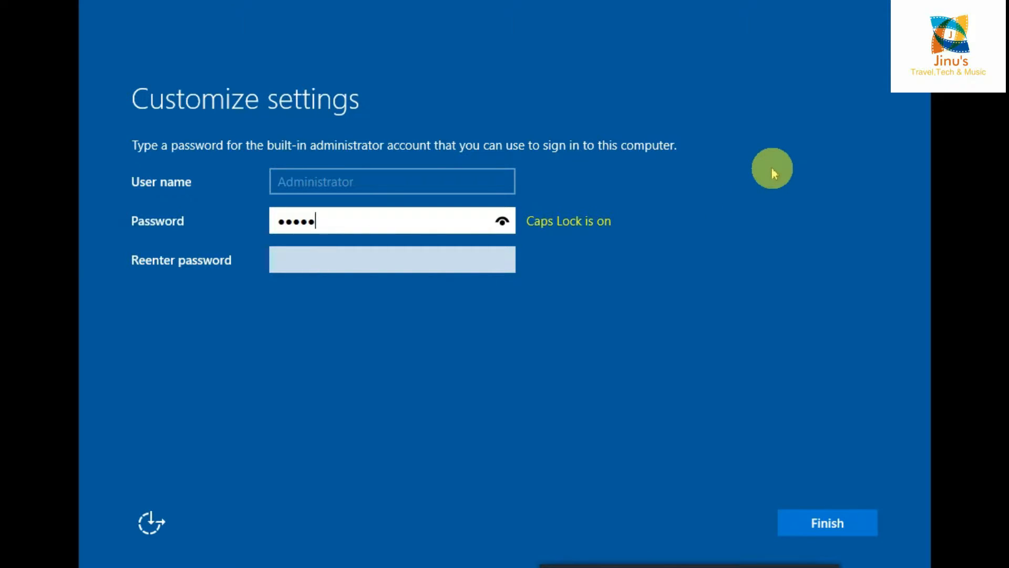
text(•)
key(Tab)
text(•••)
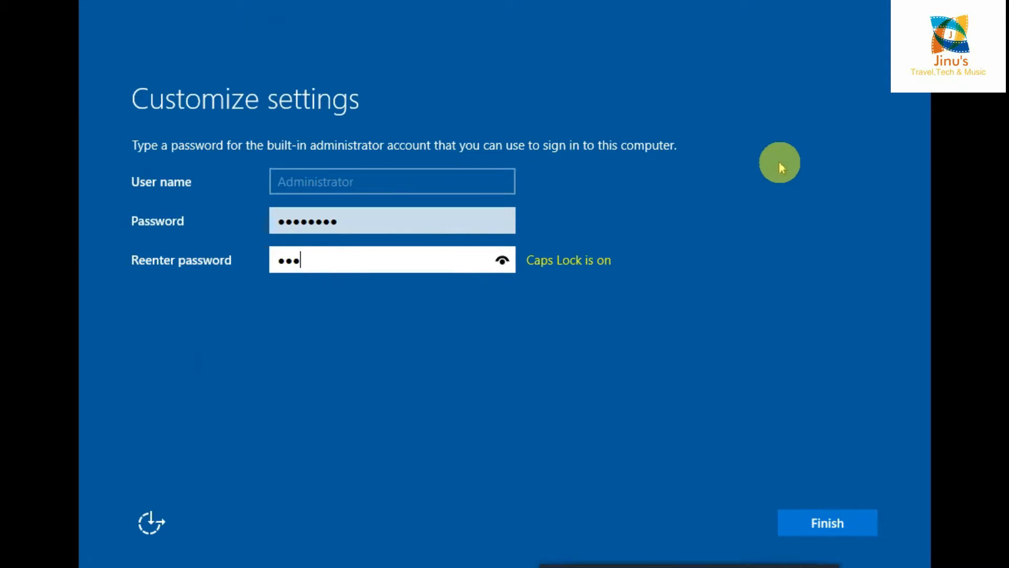
text(•••••)
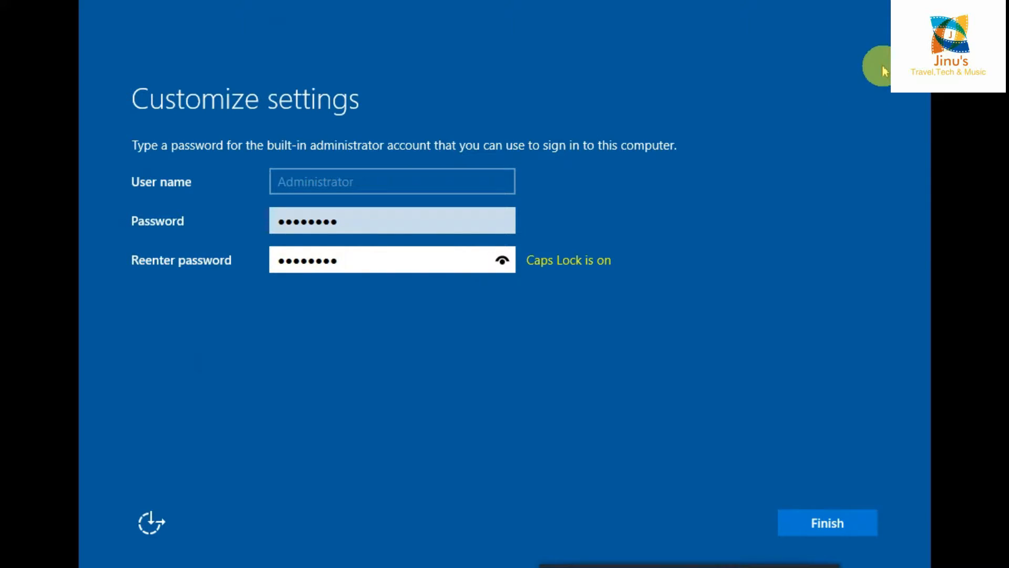
key(BackSpace)
key(BackSpace)
key(BackSpace)
key(BackSpace)
key(BackSpace)
key(BackSpace)
key(BackSpace)
key(BackSpace)
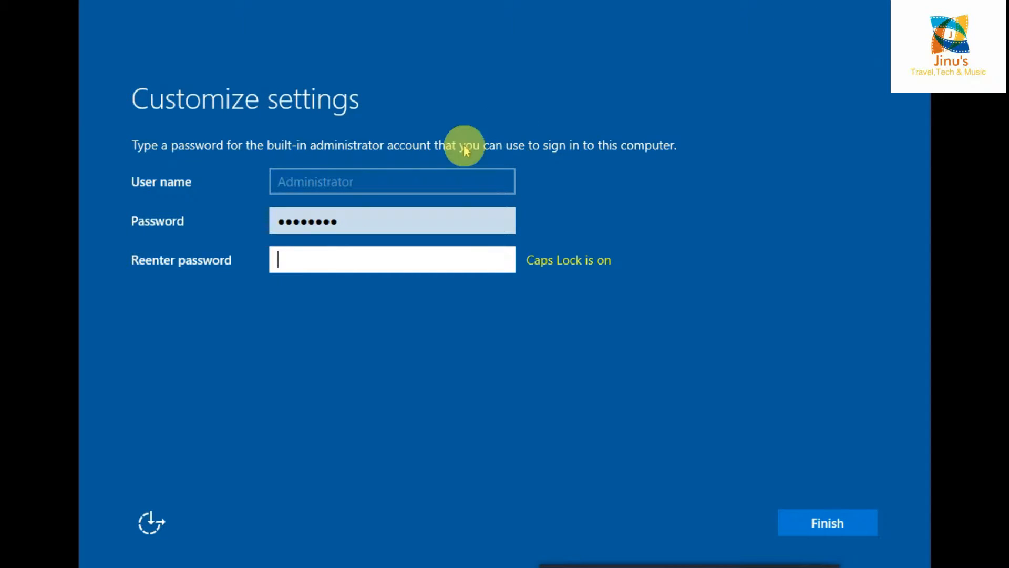
click(440, 221)
key(BackSpace)
key(BackSpace)
key(BackSpace)
key(BackSpace)
key(BackSpace)
key(BackSpace)
key(BackSpace)
key(Caps_Lock)
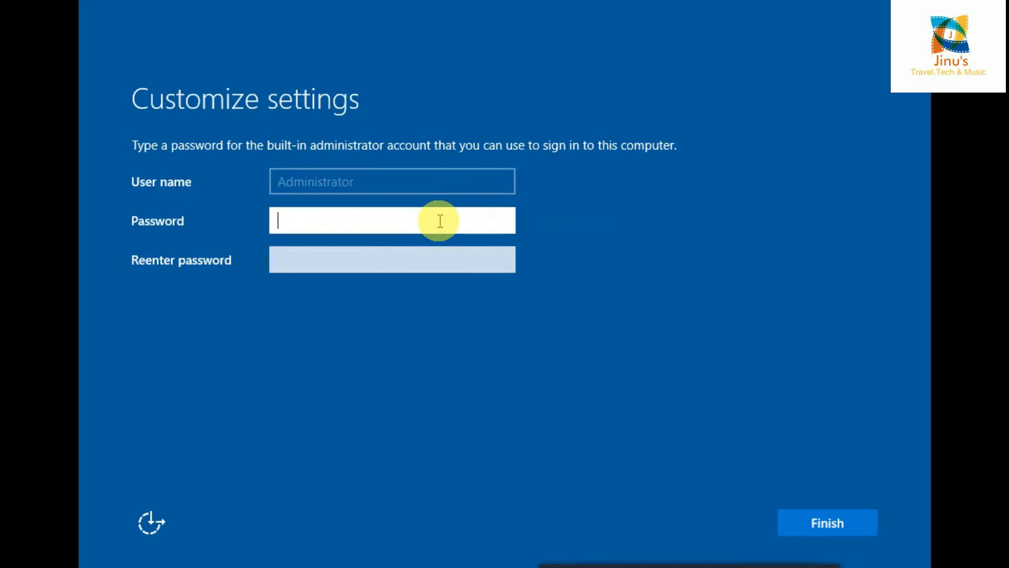
text(Pass@123)
key(Tab)
text(Pas)
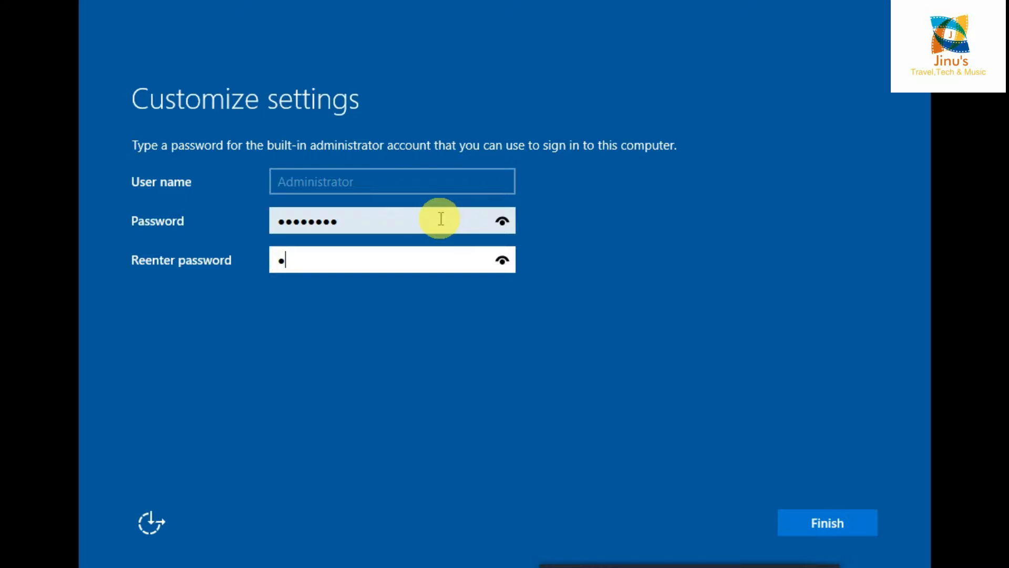
text(s@123)
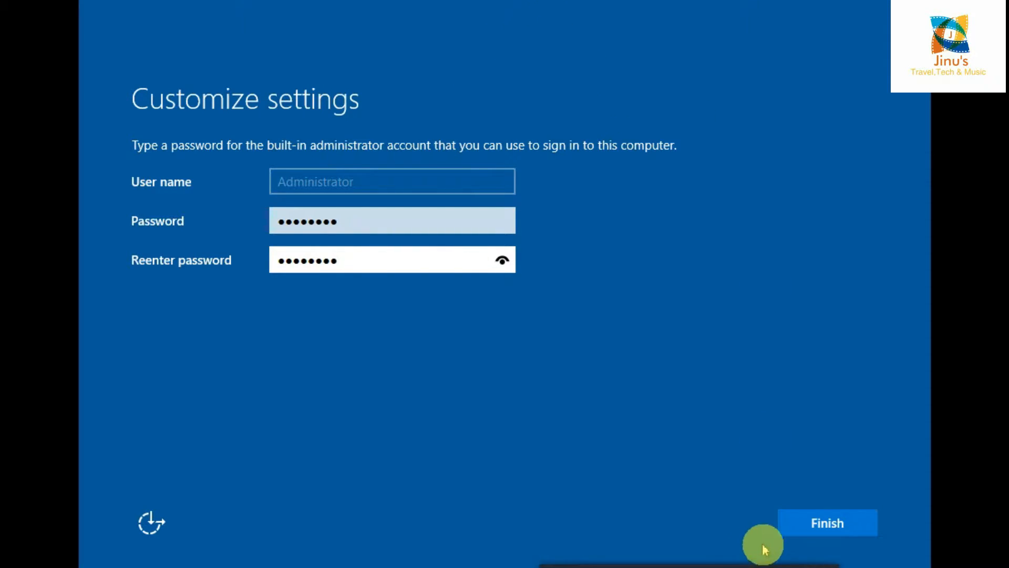
- Submit the Administrator password with Finish and wait while setup finalizes settings
click(796, 524)
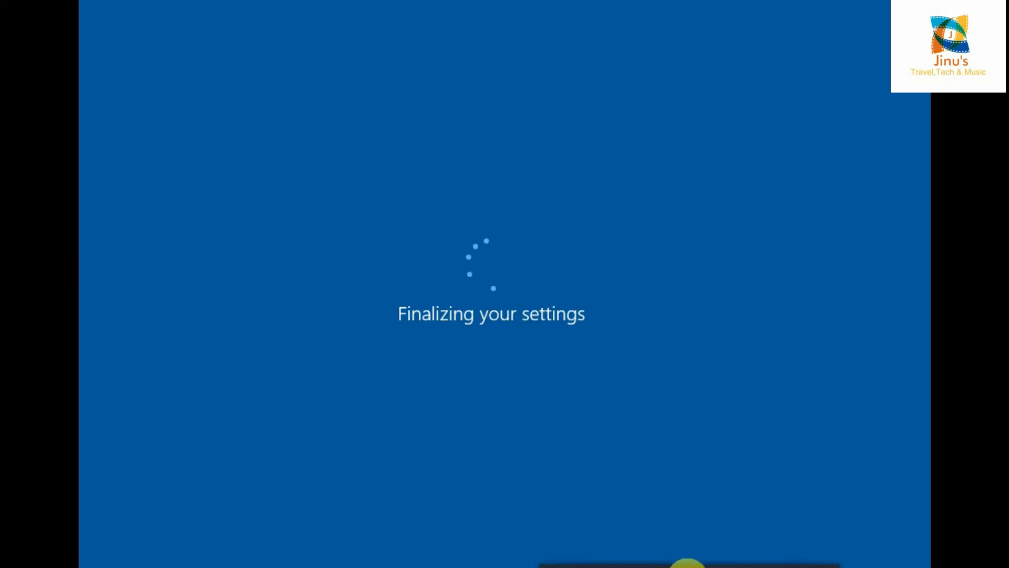
mouse_move(736, 549)
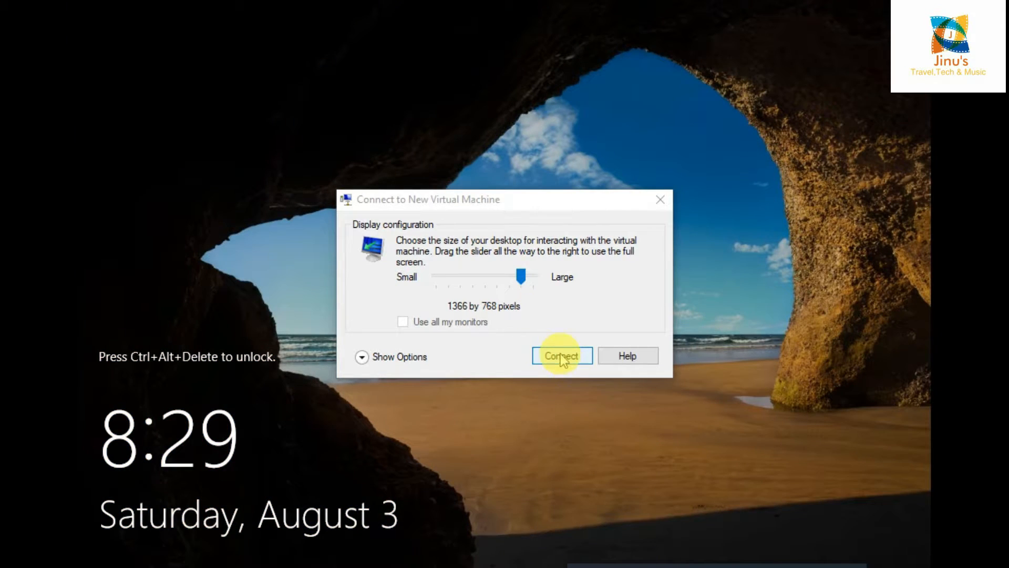
- Connect to the VM at 1366 by 768 and move its window up and left
click(562, 357)
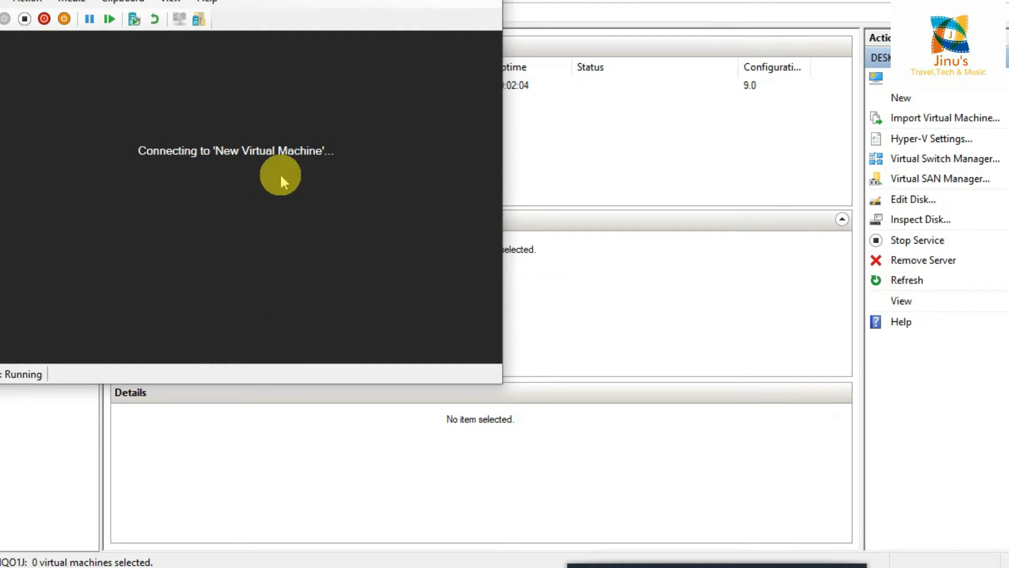
drag(342, 0, 434, 24)
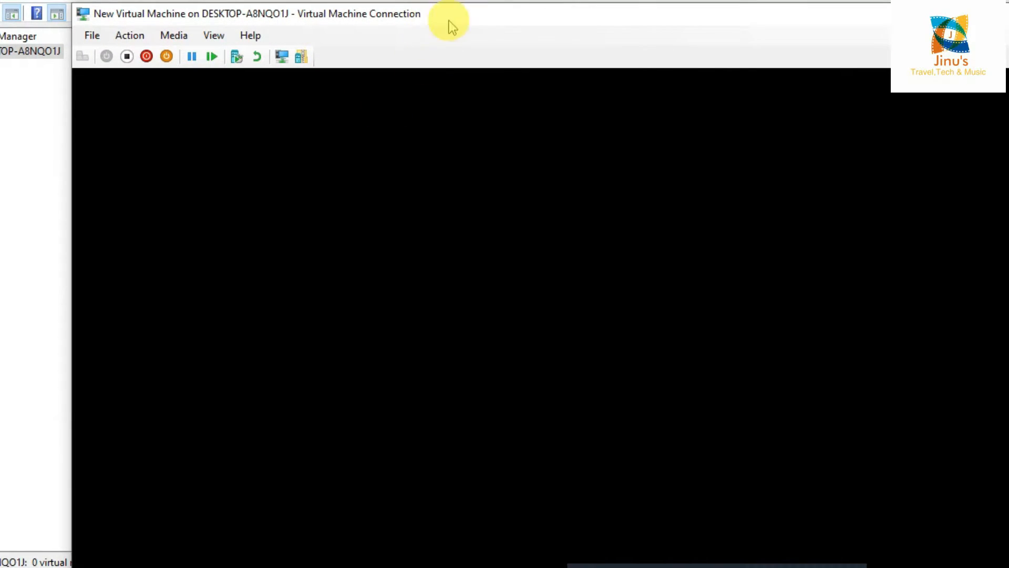
drag(468, 23, 330, 0)
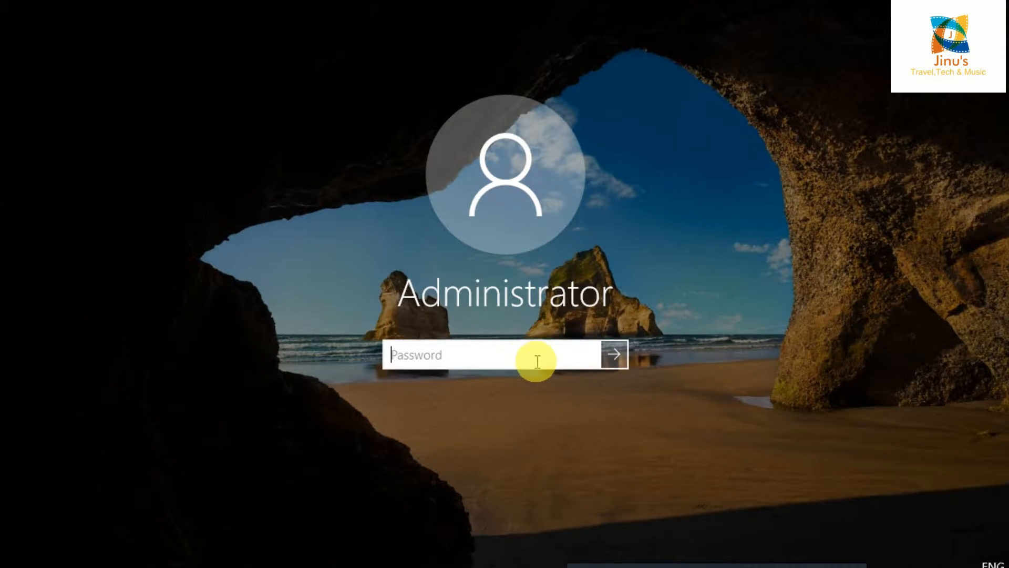
- Sign in as Administrator with the account password and wait for the desktop to load
text(•••)
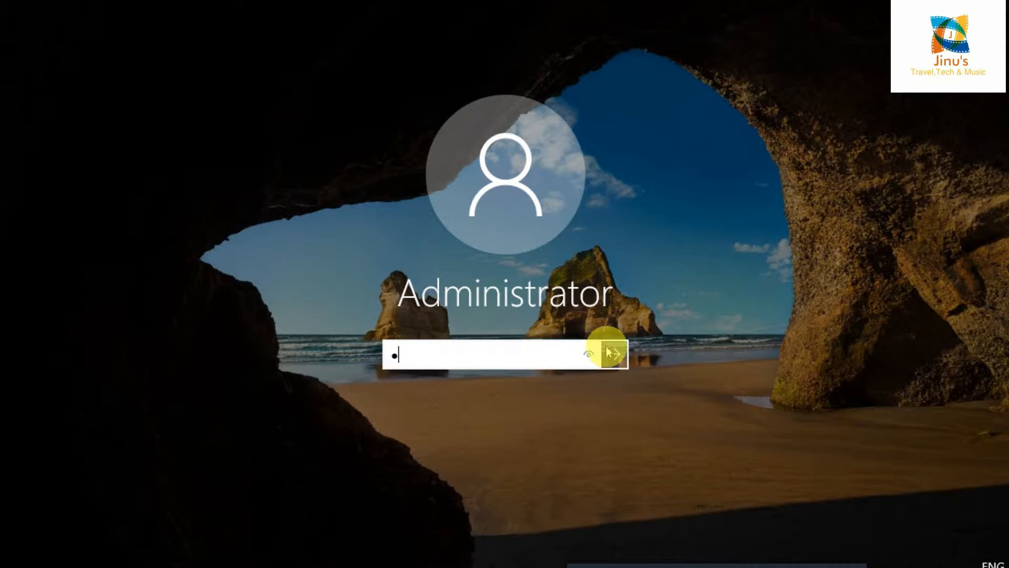
text(••••)
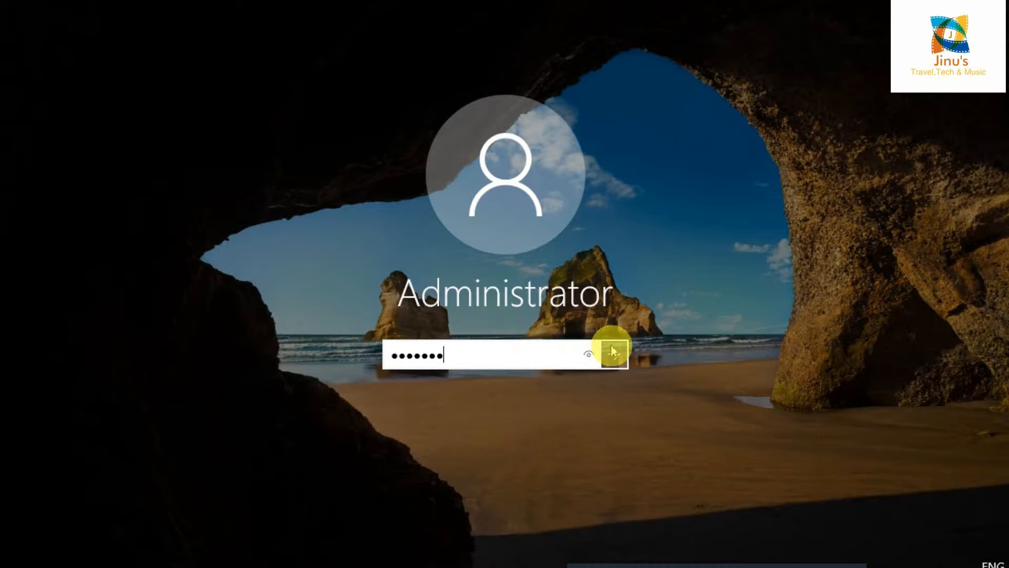
text(•)
click(614, 352)
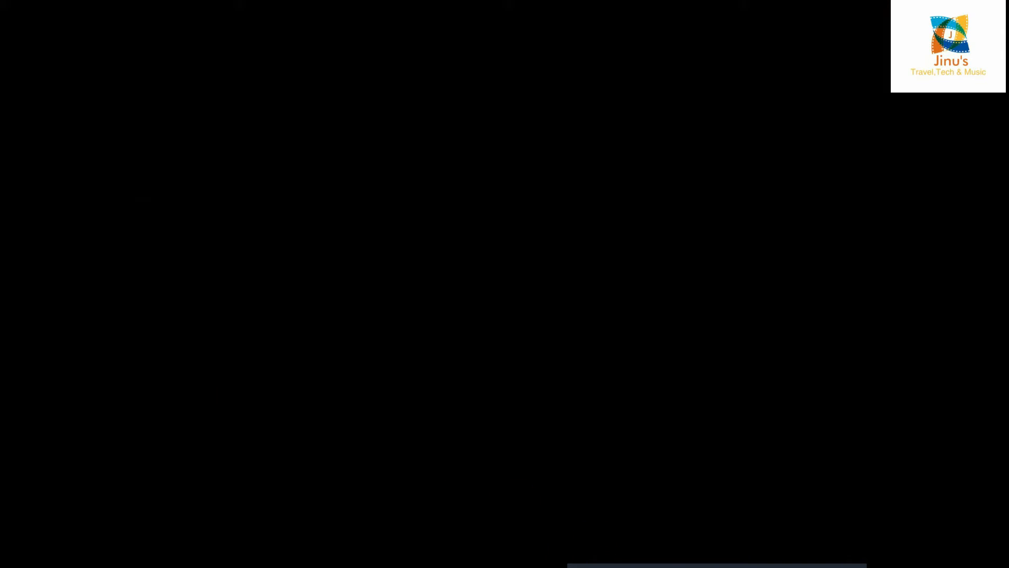
click(594, 565)
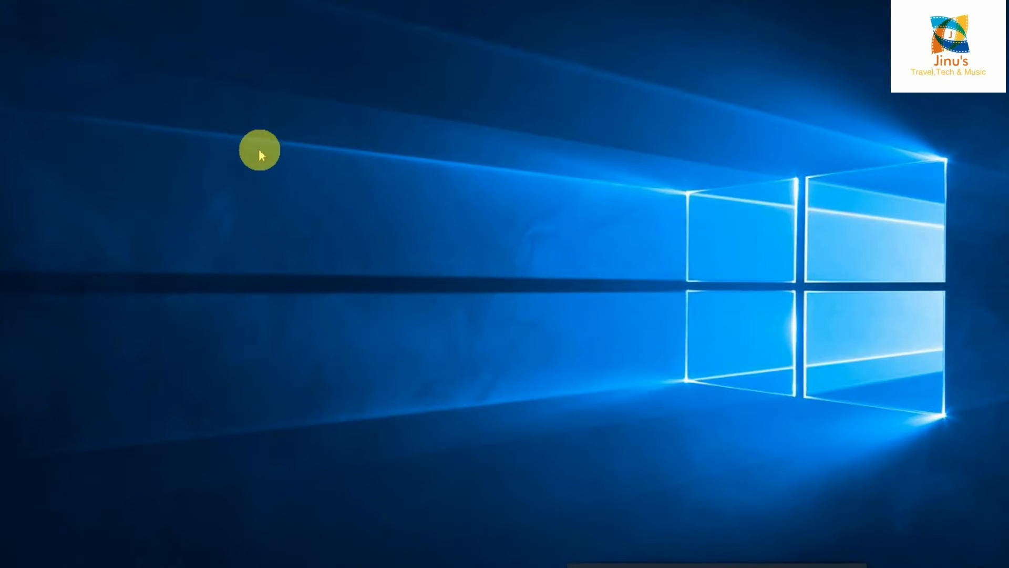
- Choose Personalize from the desktop's right-click menu
right_click(365, 130)
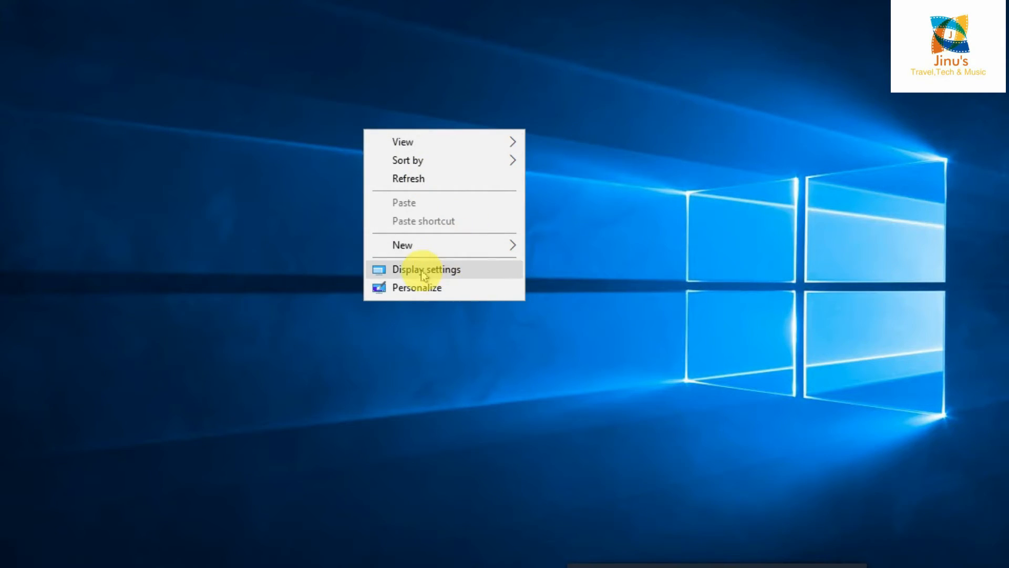
click(409, 288)
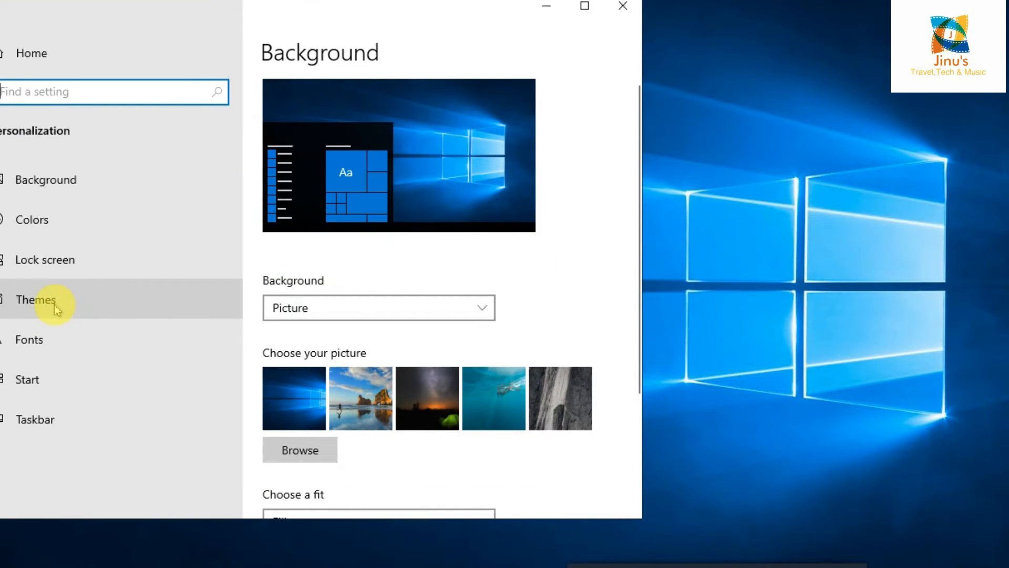
- In Themes > Desktop icon settings, tick Computer, User's Files and Network, apply, and close Settings
click(56, 309)
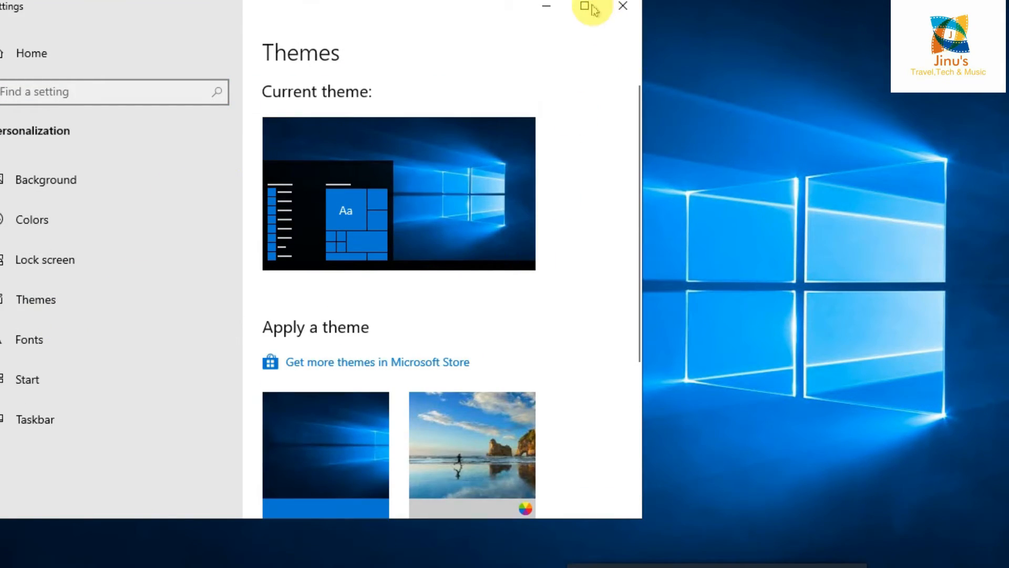
click(585, 7)
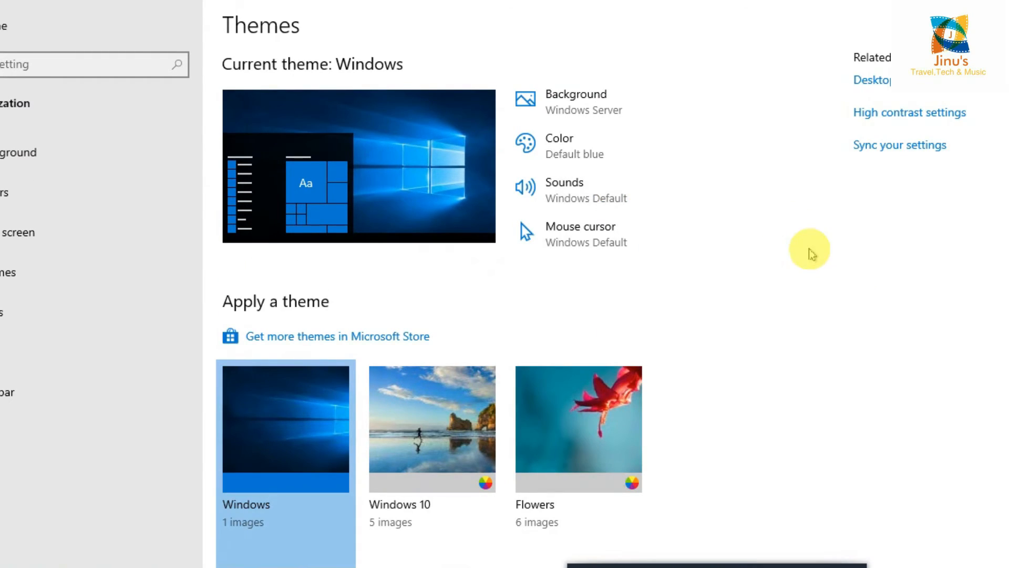
click(914, 91)
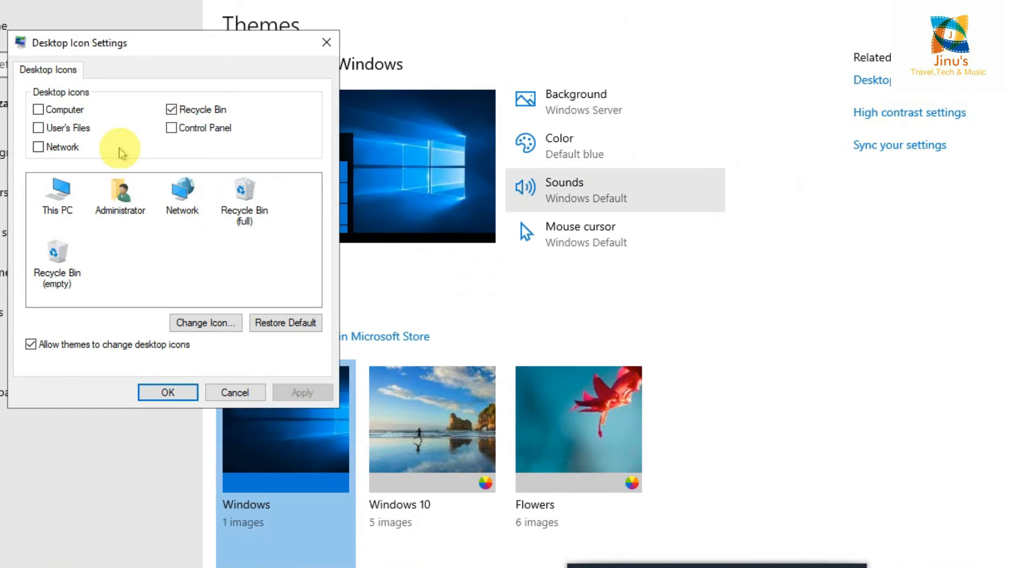
click(38, 110)
click(39, 127)
click(39, 146)
click(298, 390)
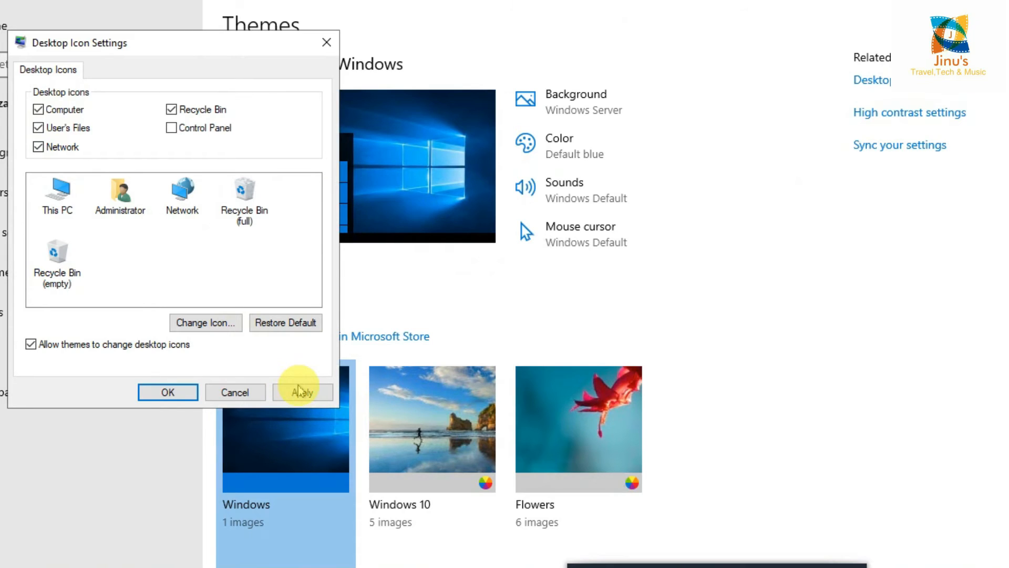
click(176, 393)
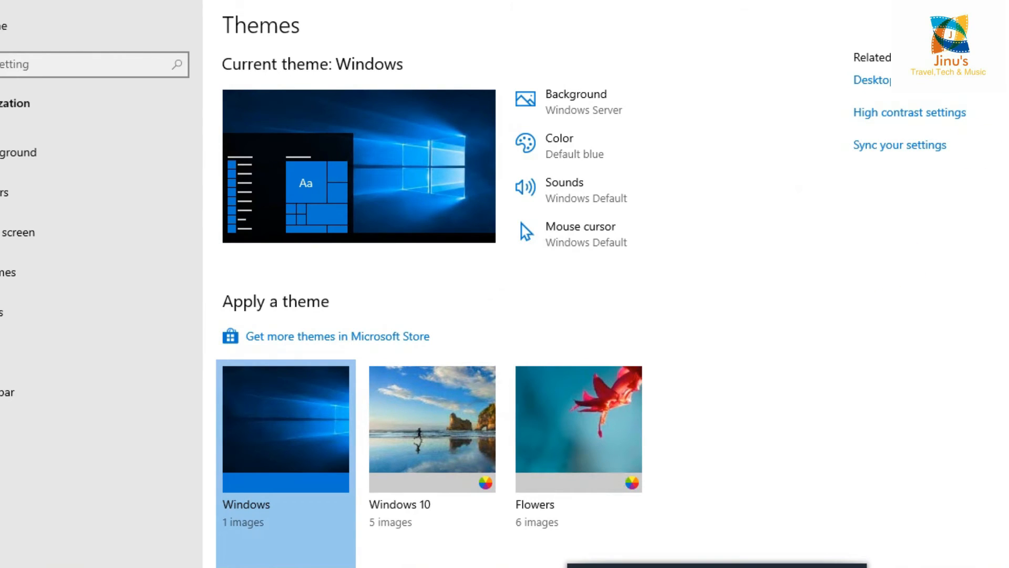
click(999, 3)
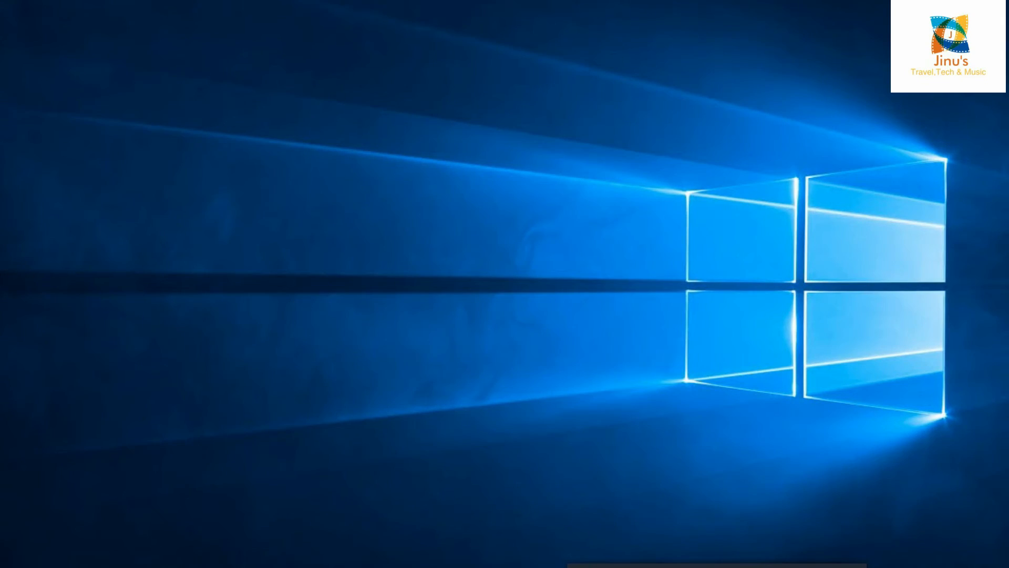